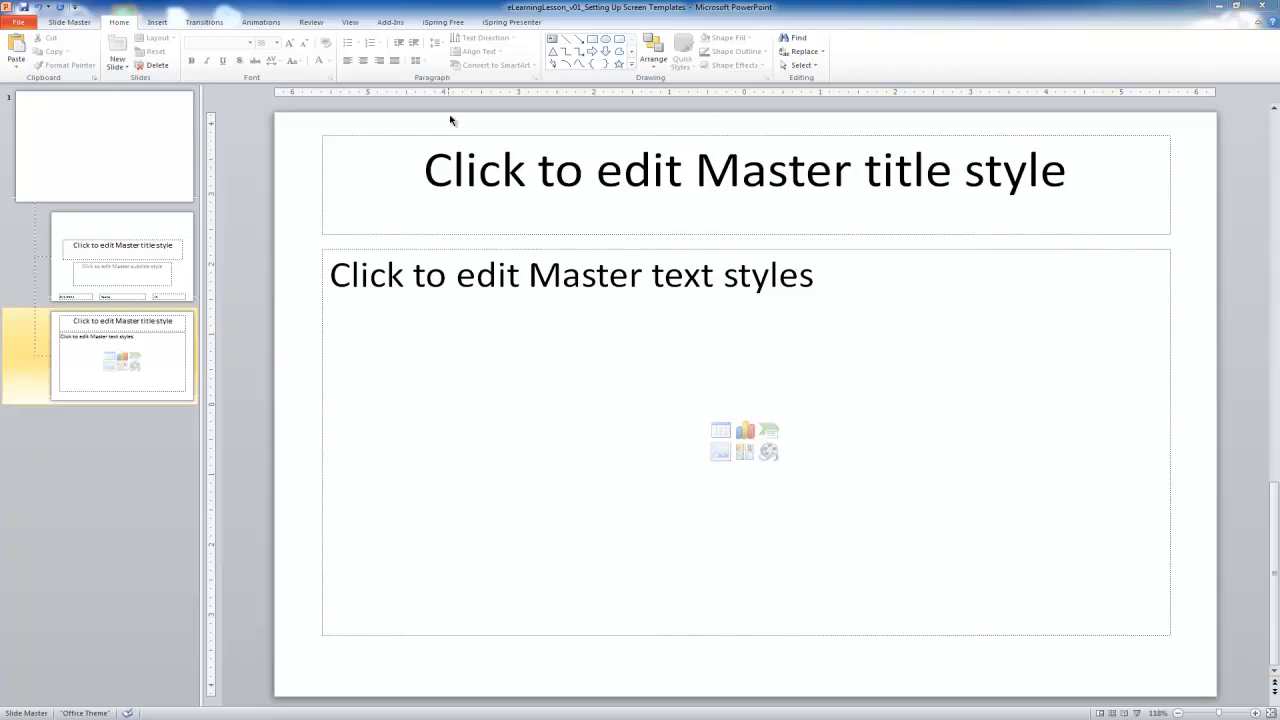
# Step: Switch to the Slide Master ribbon tab to expose the master editing tools
pyautogui.click(71, 22)
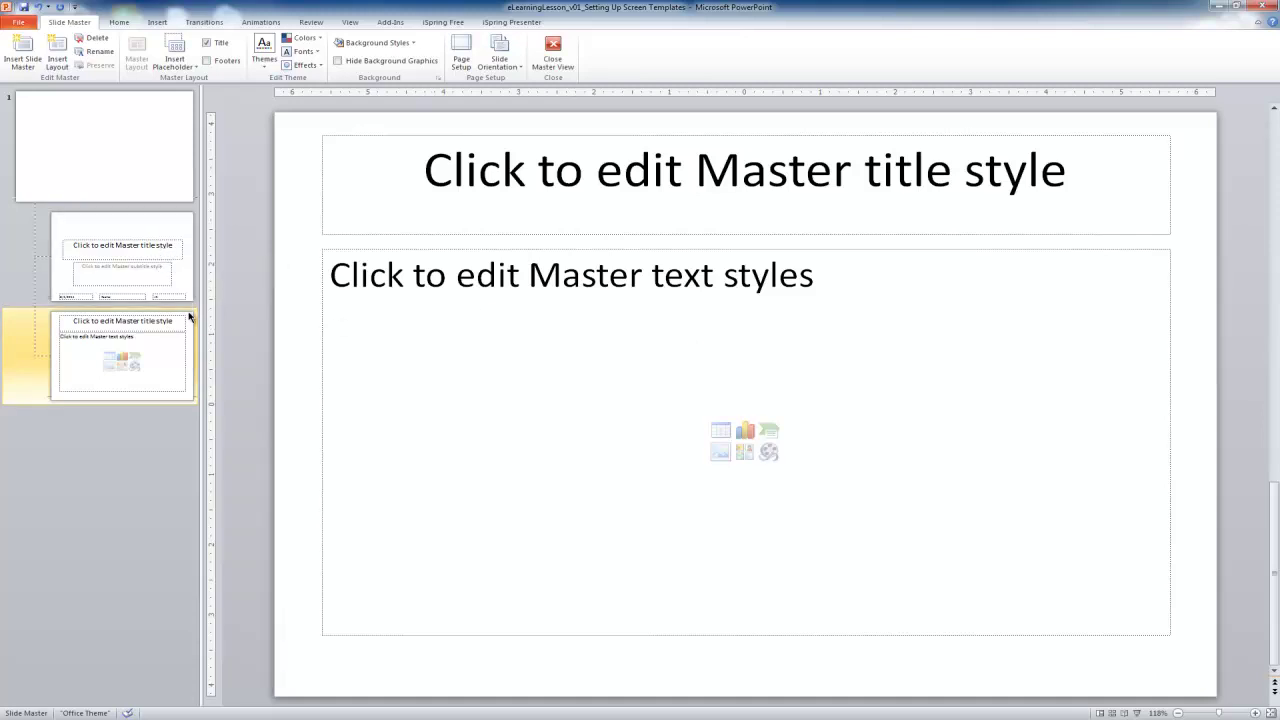
# Step: On the slide master, draw a full-width rectangle banner across the top and fine-tune its height
pyautogui.click(79, 156)
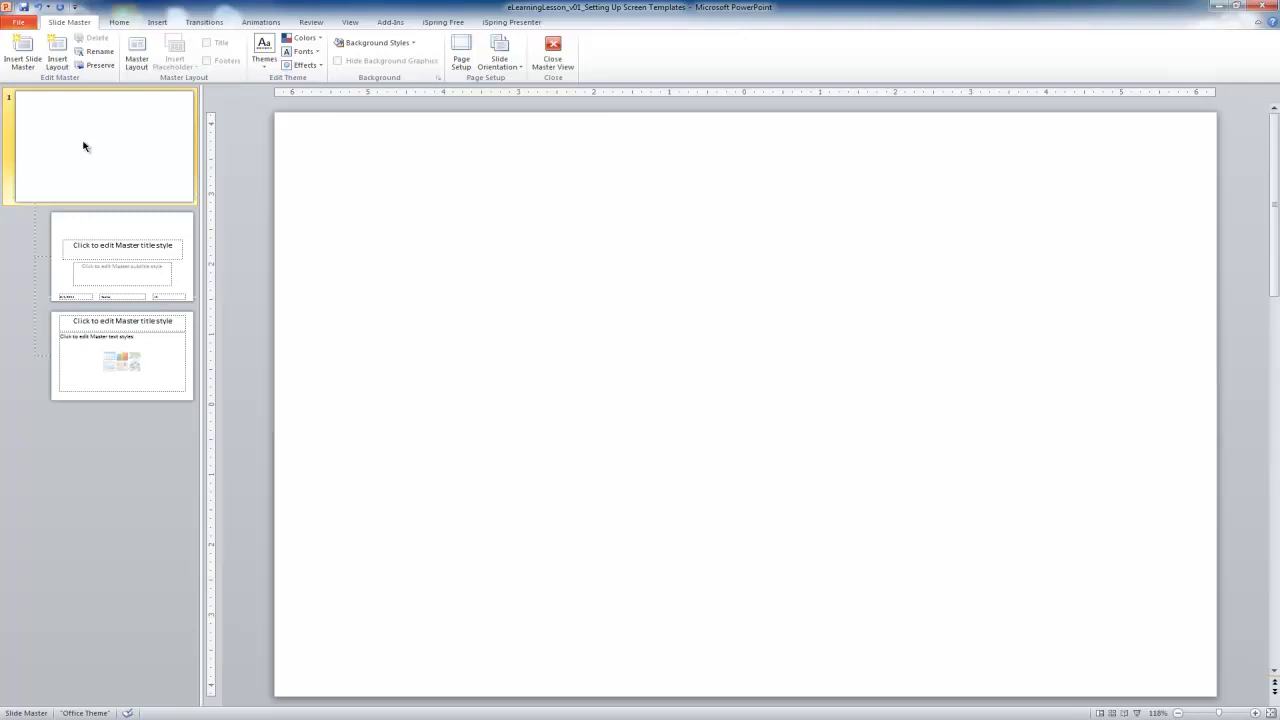
pyautogui.click(158, 22)
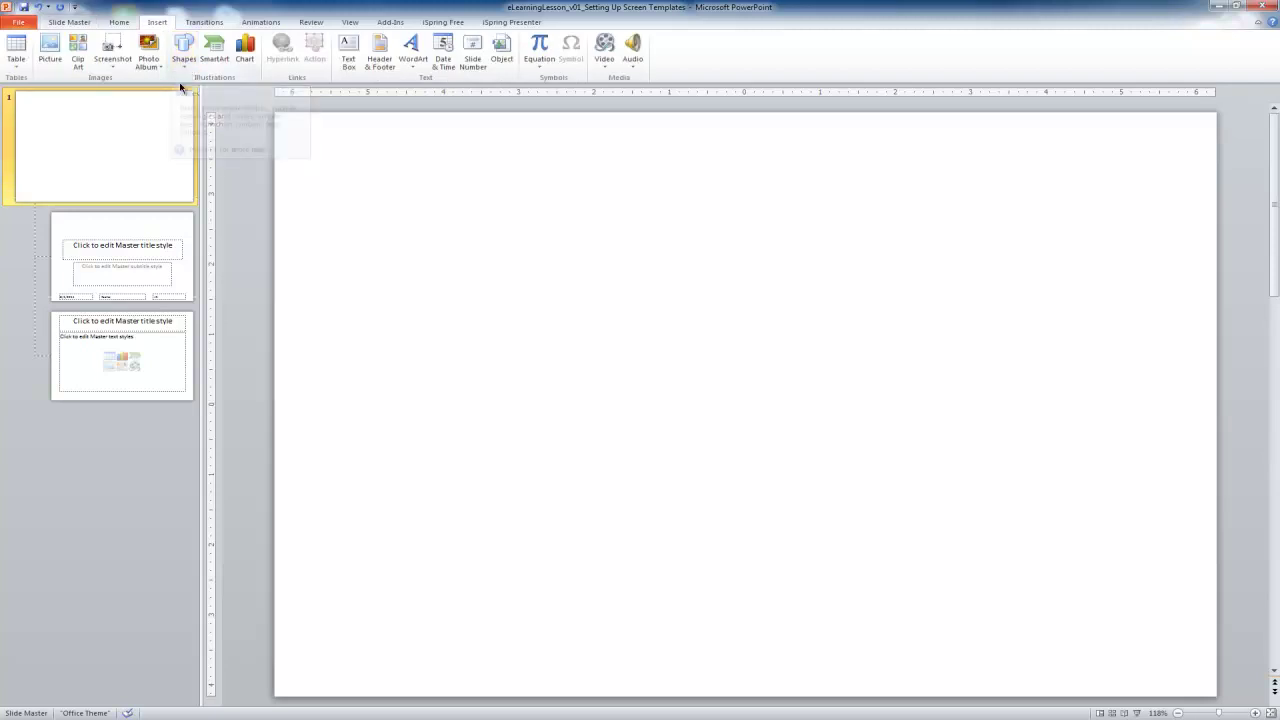
pyautogui.click(190, 66)
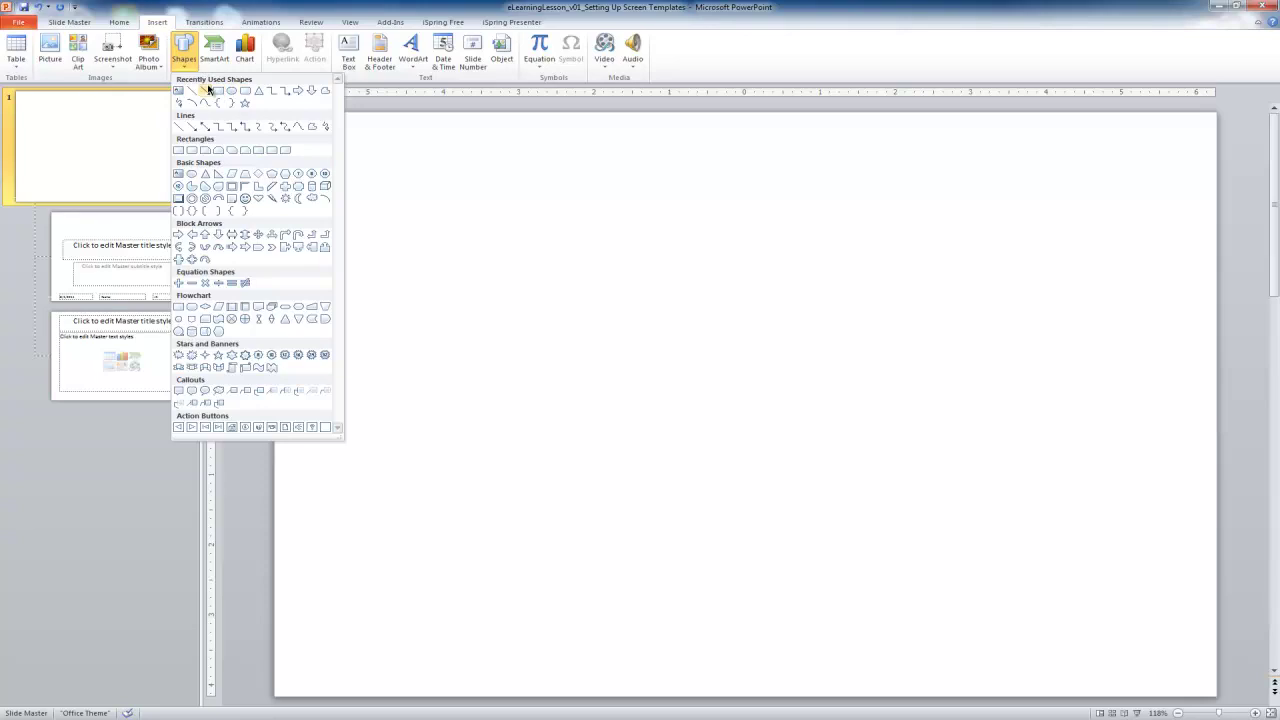
pyautogui.click(217, 91)
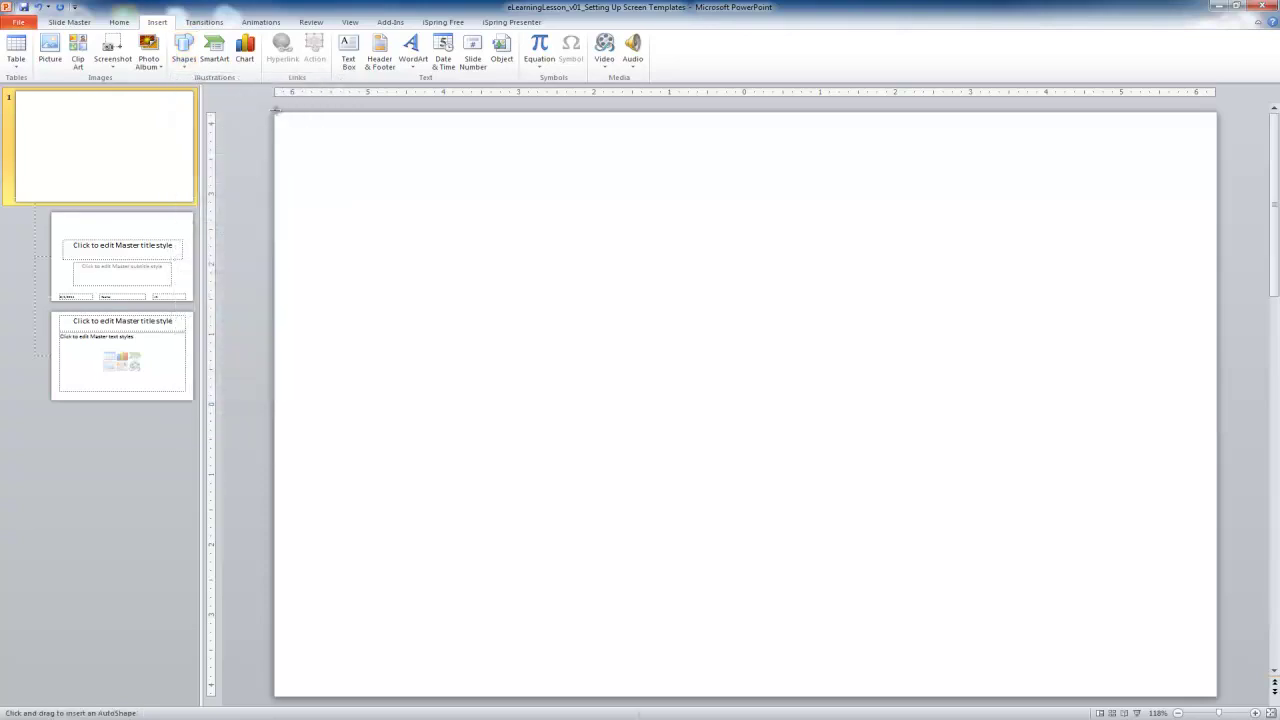
pyautogui.moveTo(275, 112)
pyautogui.mouseDown()
pyautogui.moveTo(531, 154)
pyautogui.moveTo(877, 174)
pyautogui.moveTo(1218, 171)
pyautogui.mouseUp()
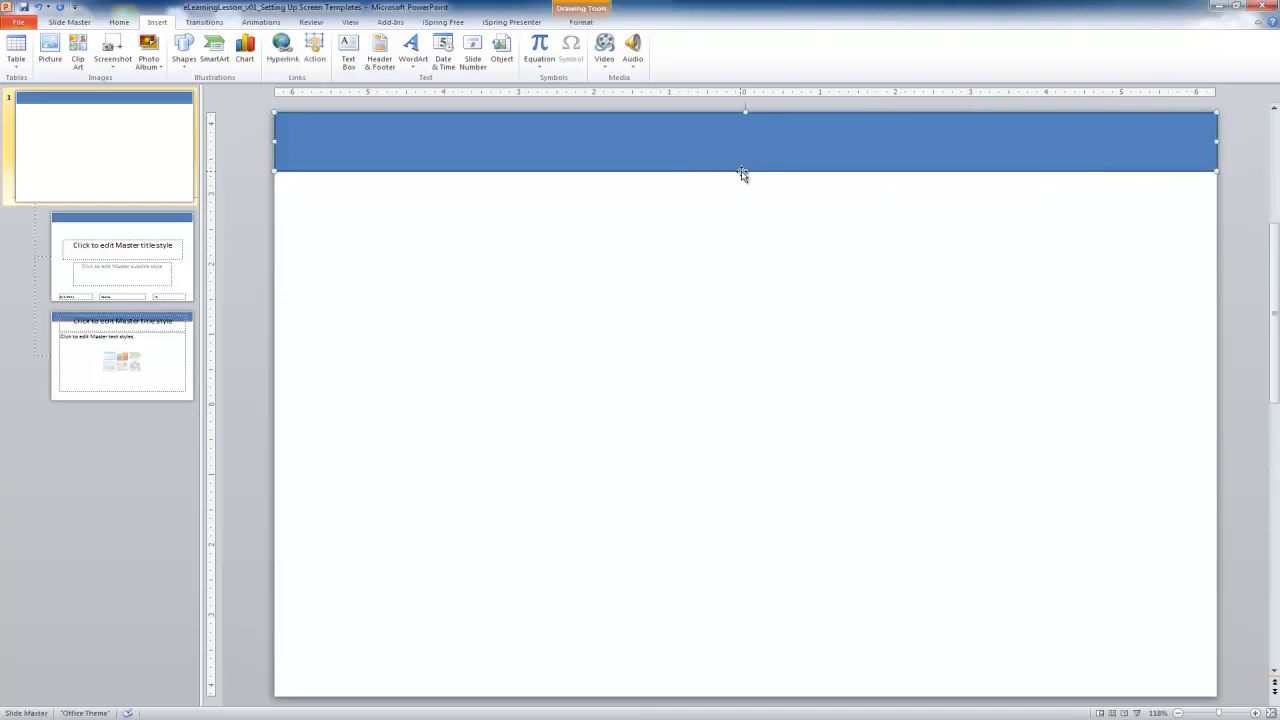
pyautogui.moveTo(742, 172); pyautogui.dragTo(746, 159)
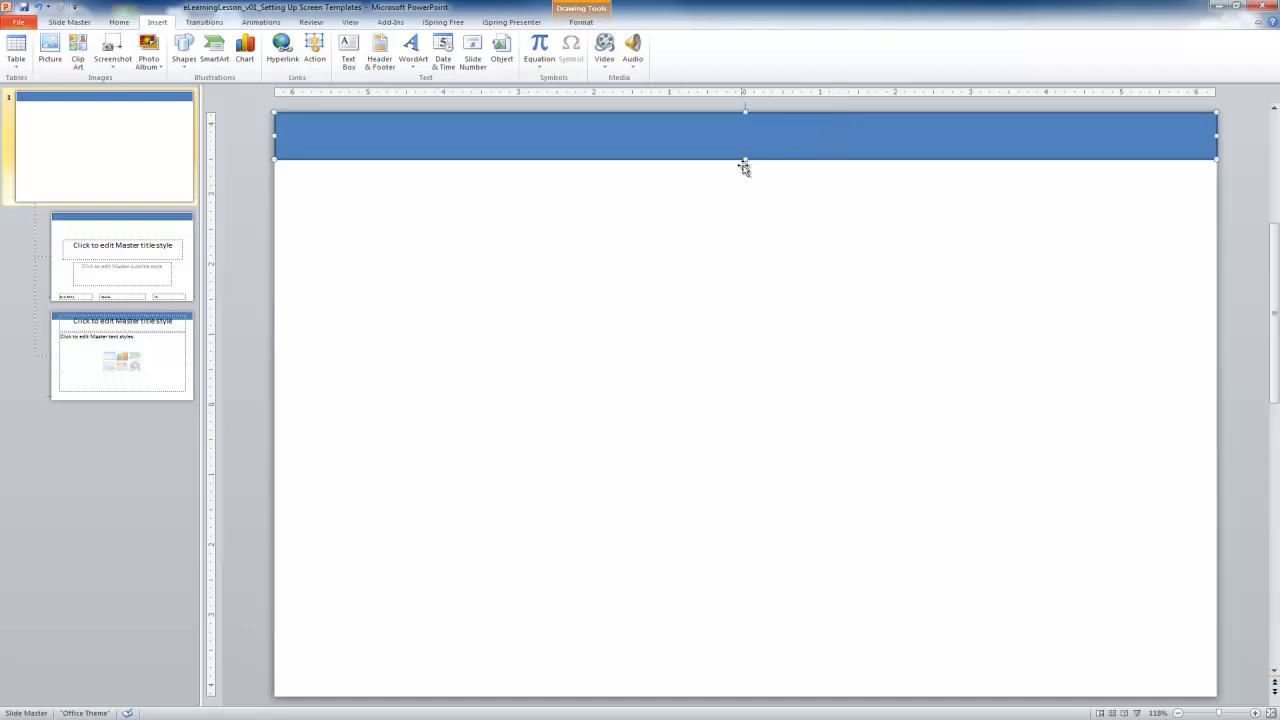
pyautogui.moveTo(746, 159); pyautogui.dragTo(748, 165)
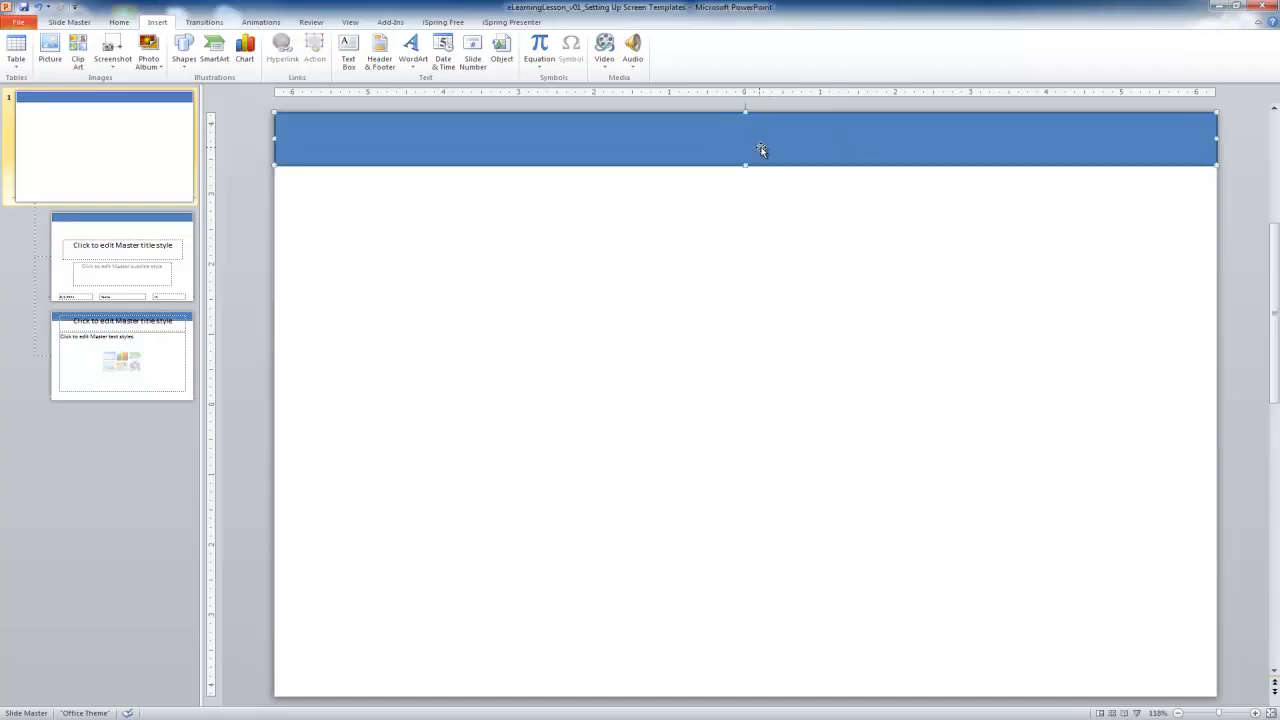
# Step: Draw a matching rectangle bar along the bottom of the master and trim its height
pyautogui.click(491, 304)
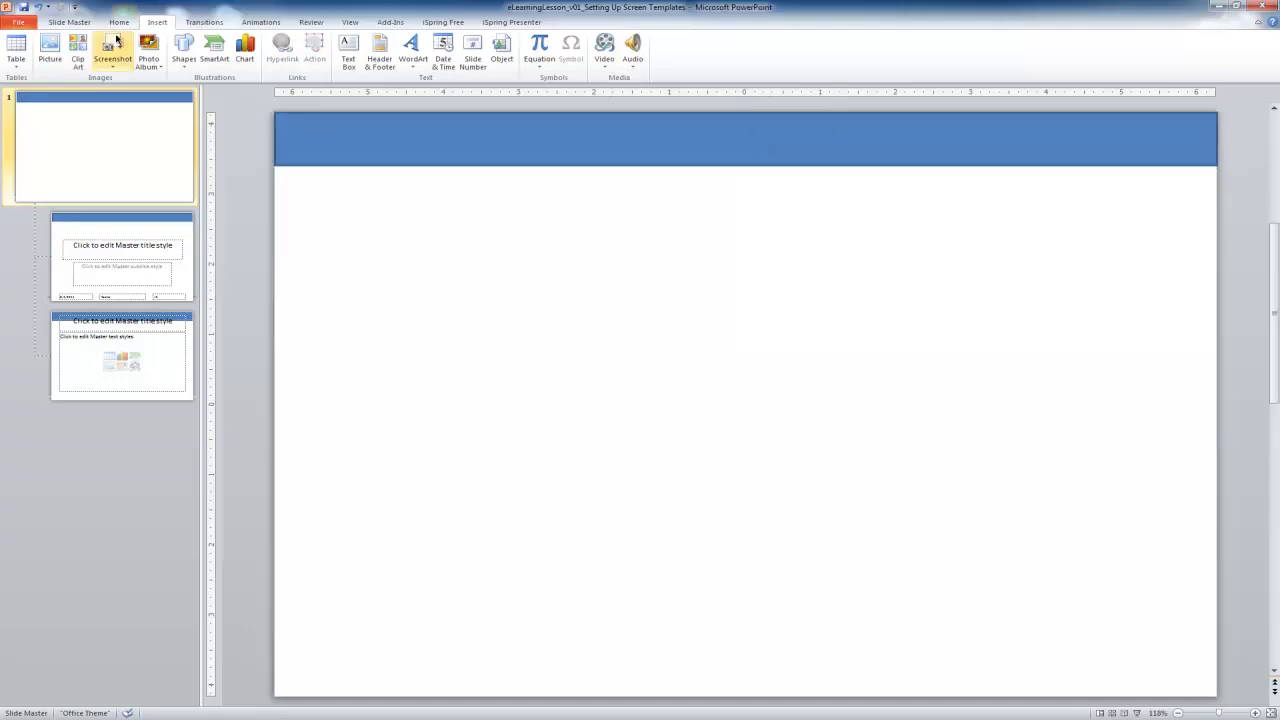
pyautogui.click(184, 48)
pyautogui.click(218, 91)
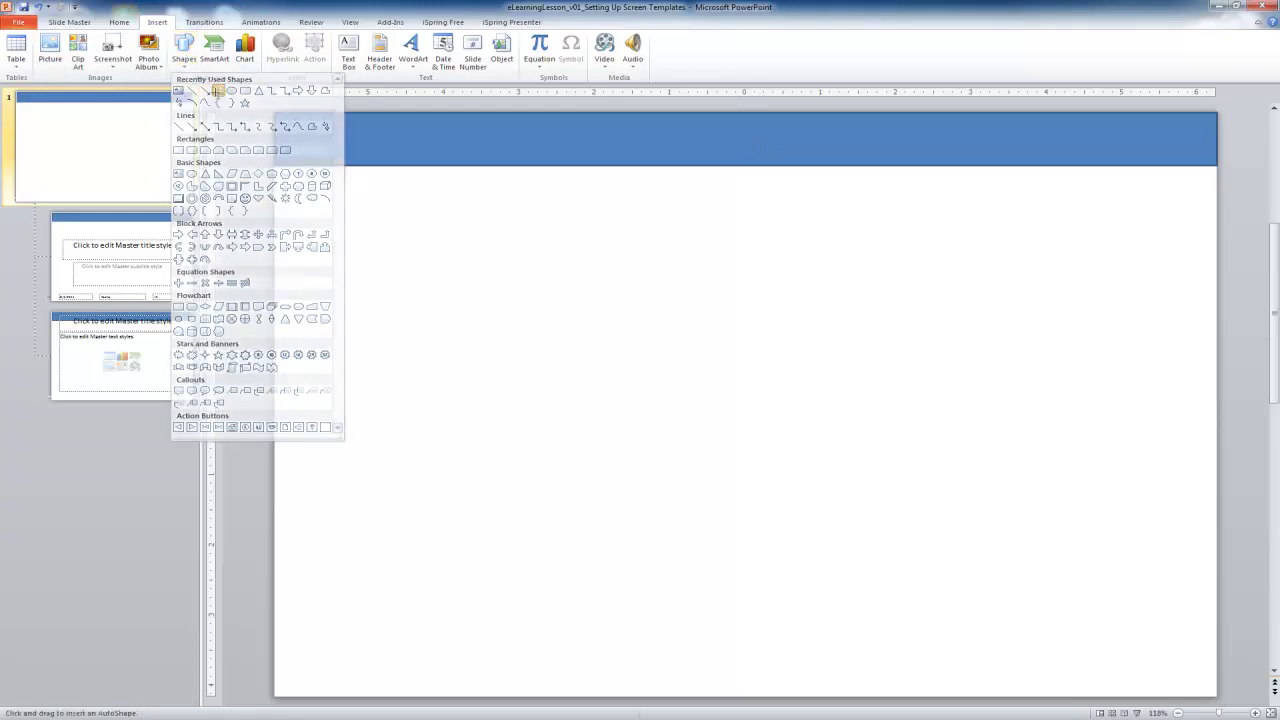
pyautogui.moveTo(275, 632)
pyautogui.mouseDown()
pyautogui.moveTo(316, 700)
pyautogui.moveTo(604, 707)
pyautogui.moveTo(997, 678)
pyautogui.moveTo(1216, 696)
pyautogui.mouseUp()
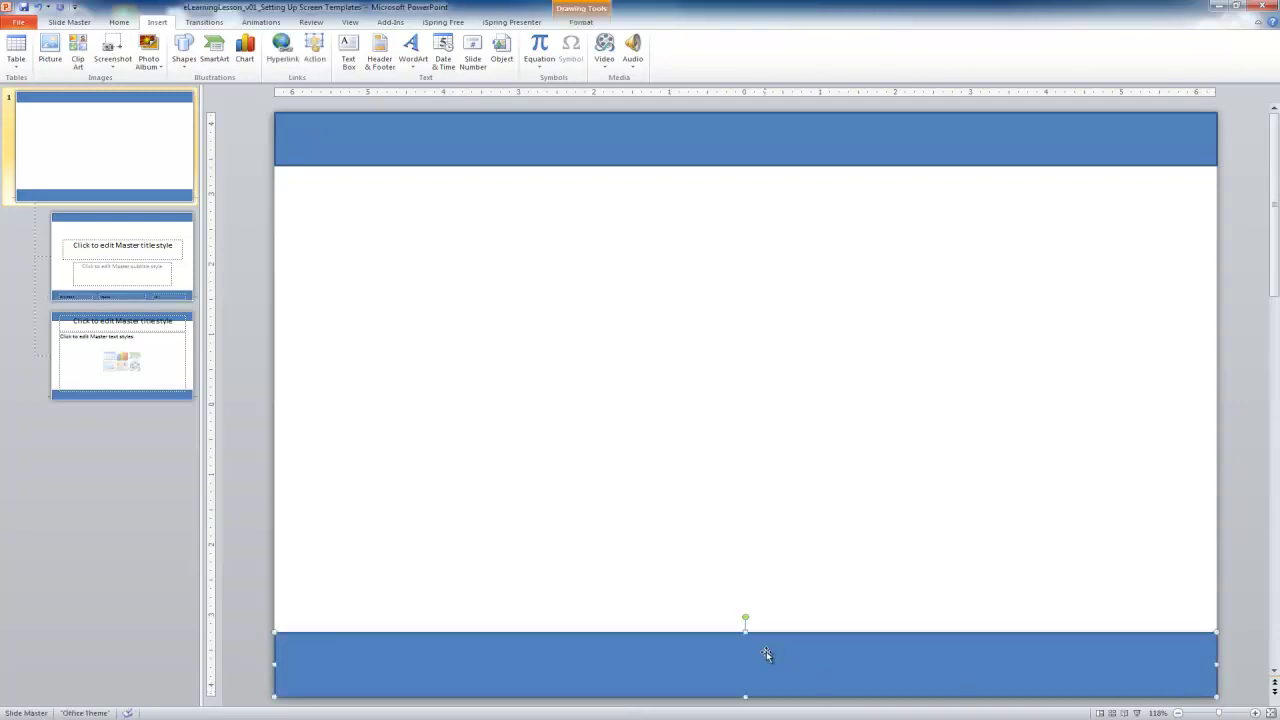
pyautogui.moveTo(745, 633); pyautogui.dragTo(746, 644)
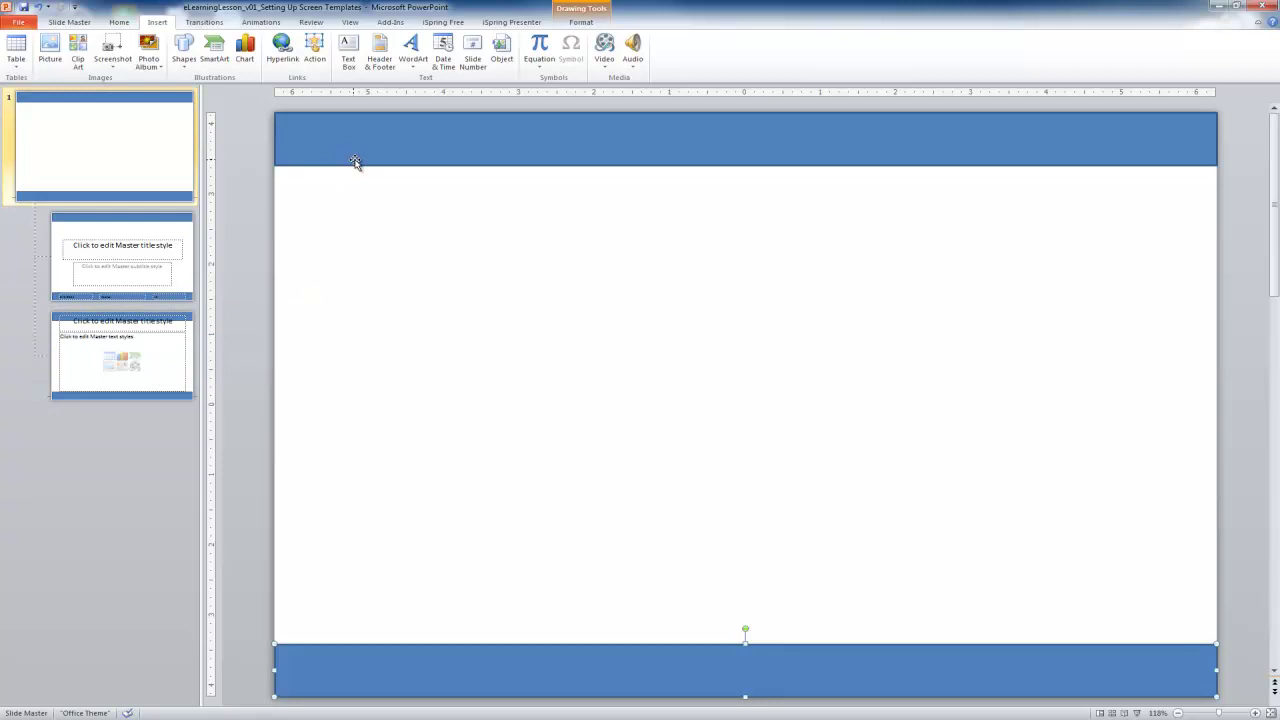
# Step: Draw a tall rectangle down the left edge, from header bar to footer bar, as the sidebar
pyautogui.click(182, 56)
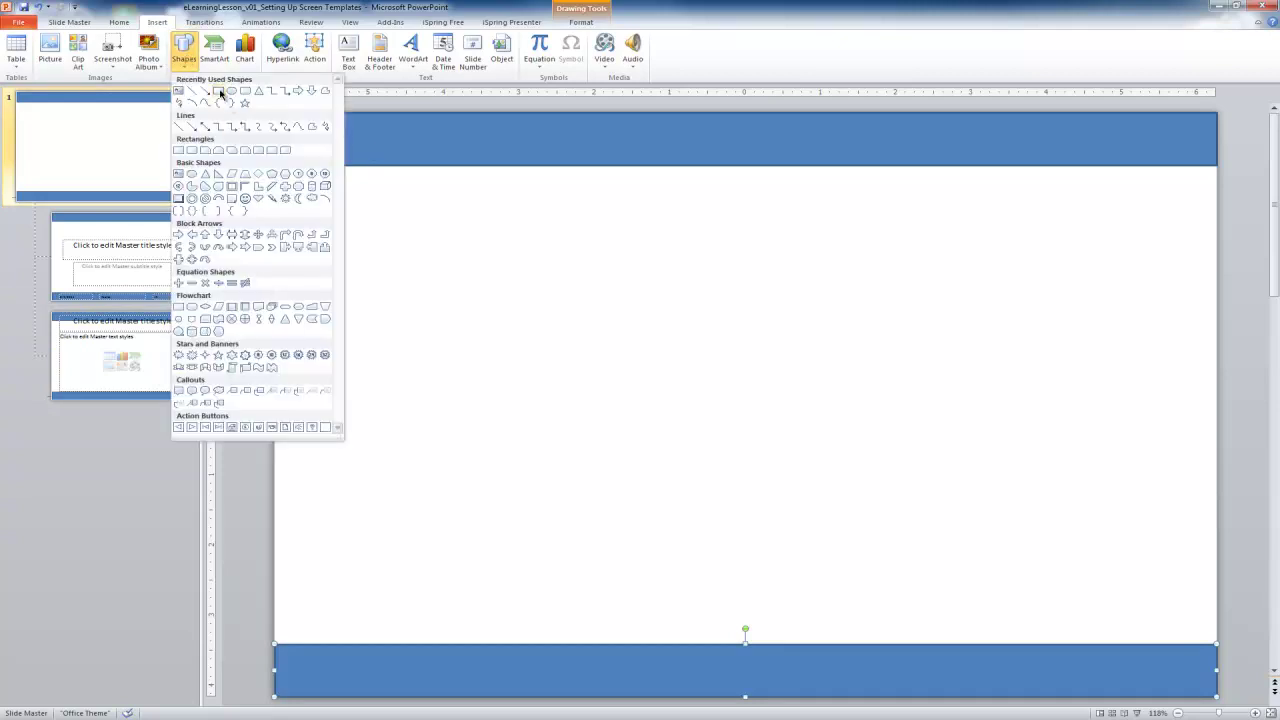
pyautogui.click(220, 92)
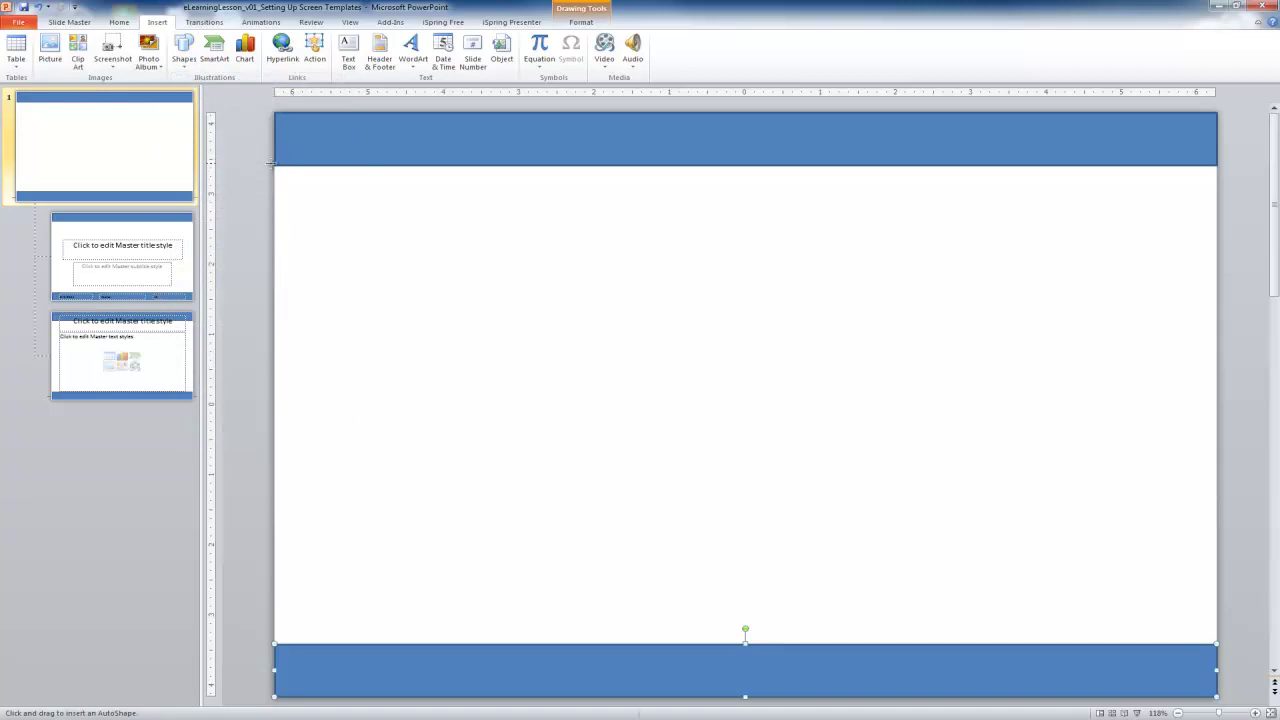
pyautogui.moveTo(272, 167)
pyautogui.mouseDown()
pyautogui.moveTo(489, 434)
pyautogui.moveTo(431, 480)
pyautogui.moveTo(438, 643)
pyautogui.mouseUp()
pyautogui.click(495, 525)
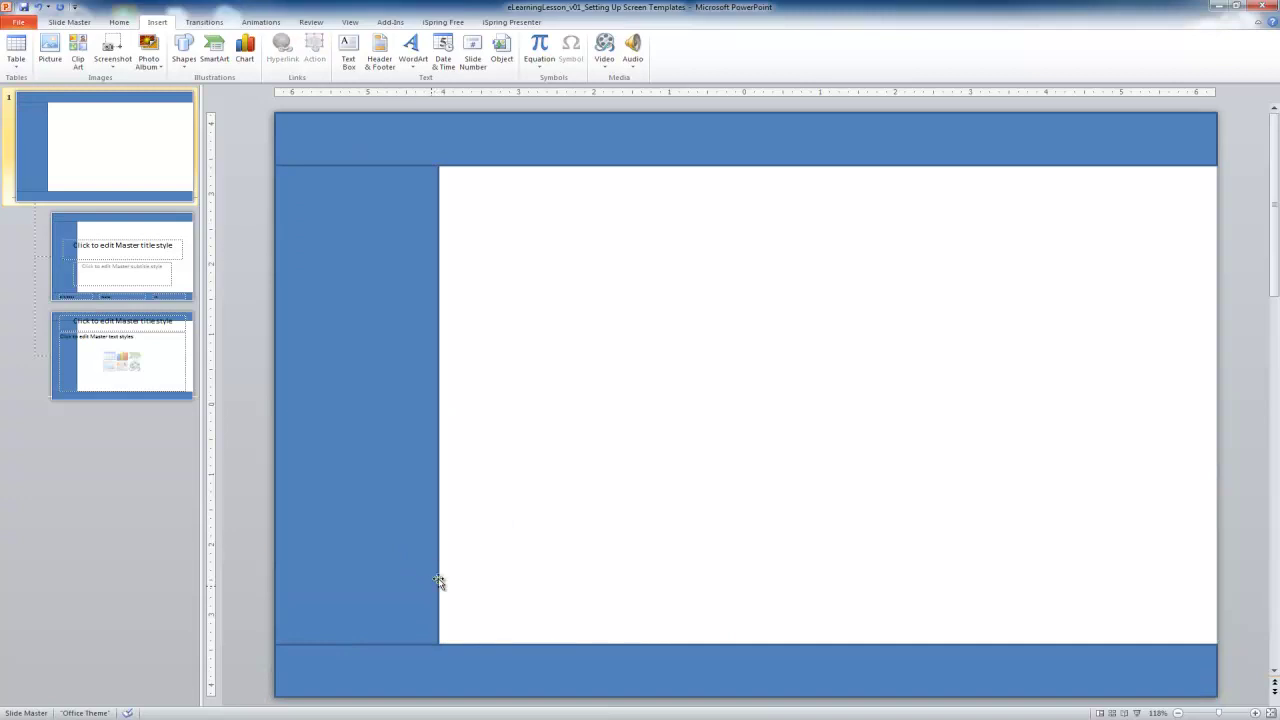
pyautogui.click(381, 264)
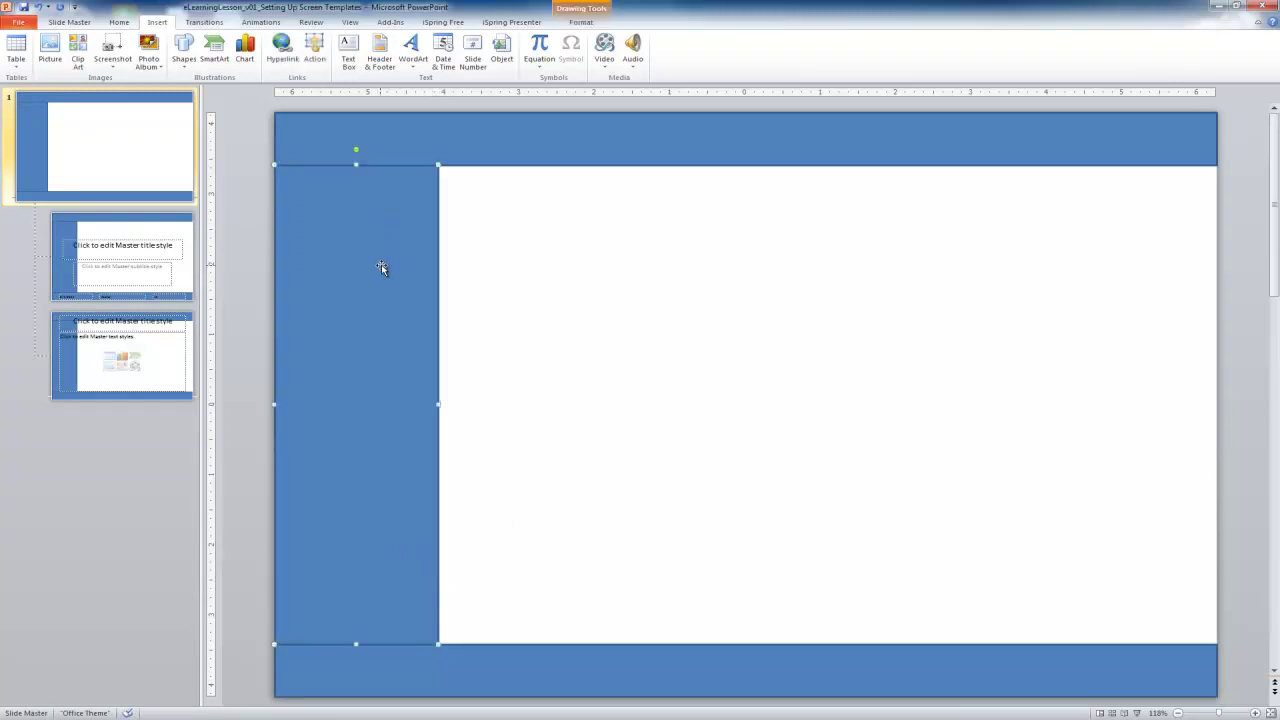
pyautogui.click(475, 230)
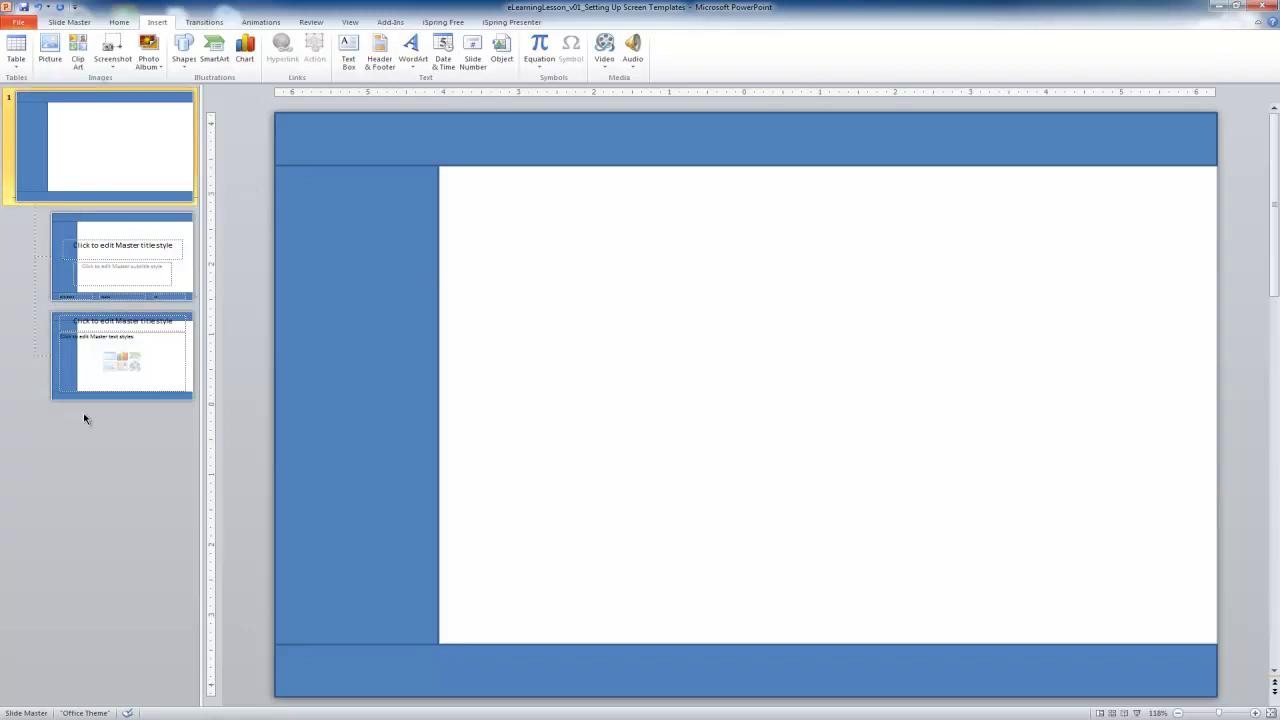
# Step: On the Title and Content layout, left-align the title at 28 pt and fit it into the header band
pyautogui.click(118, 352)
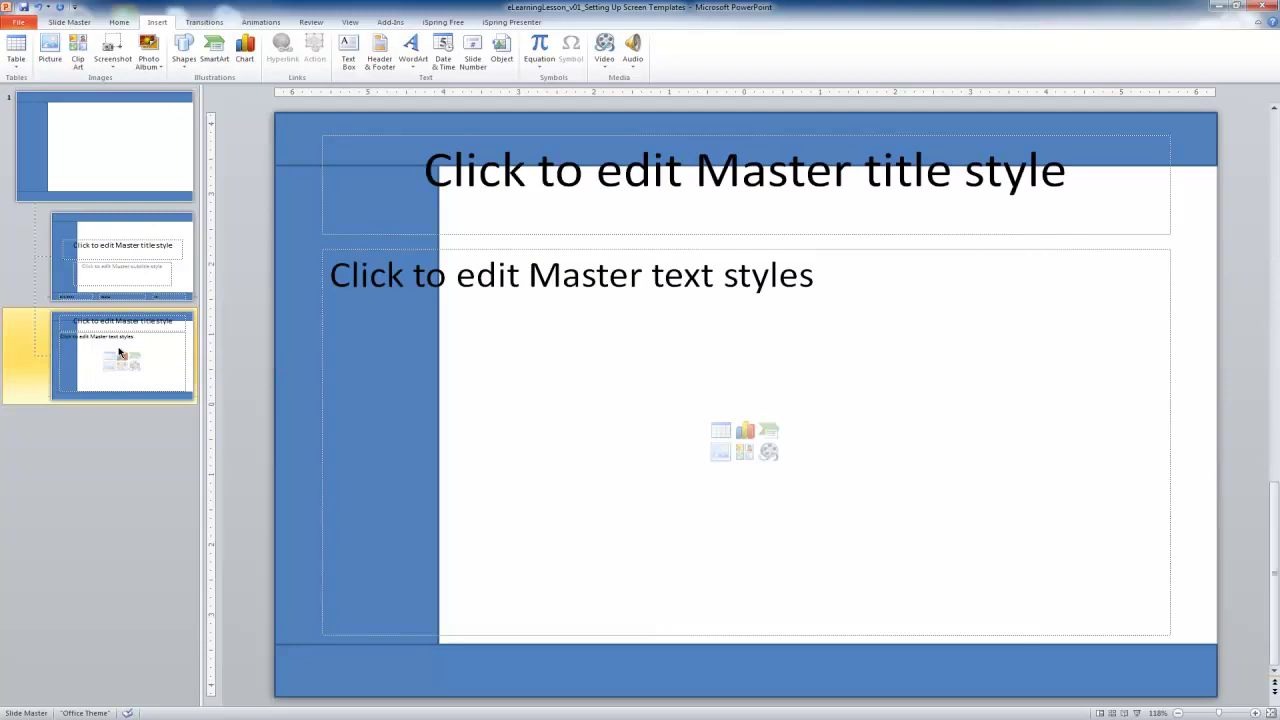
pyautogui.click(577, 134)
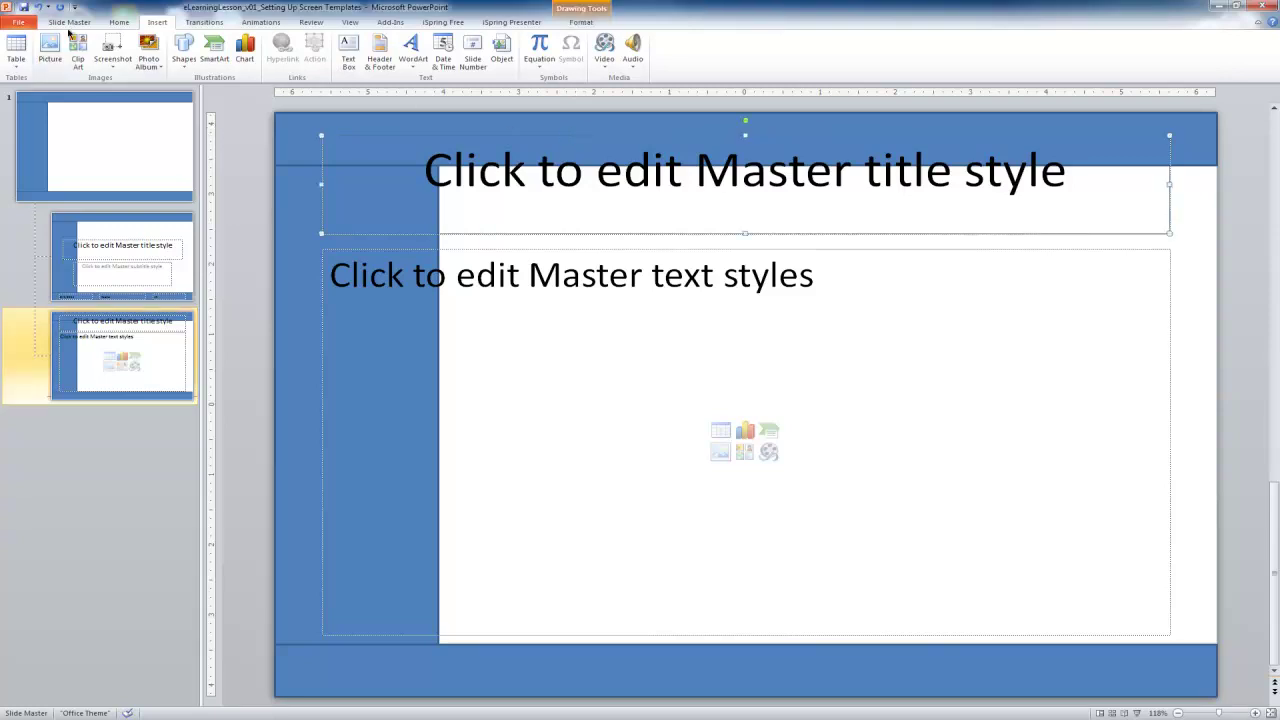
pyautogui.click(112, 23)
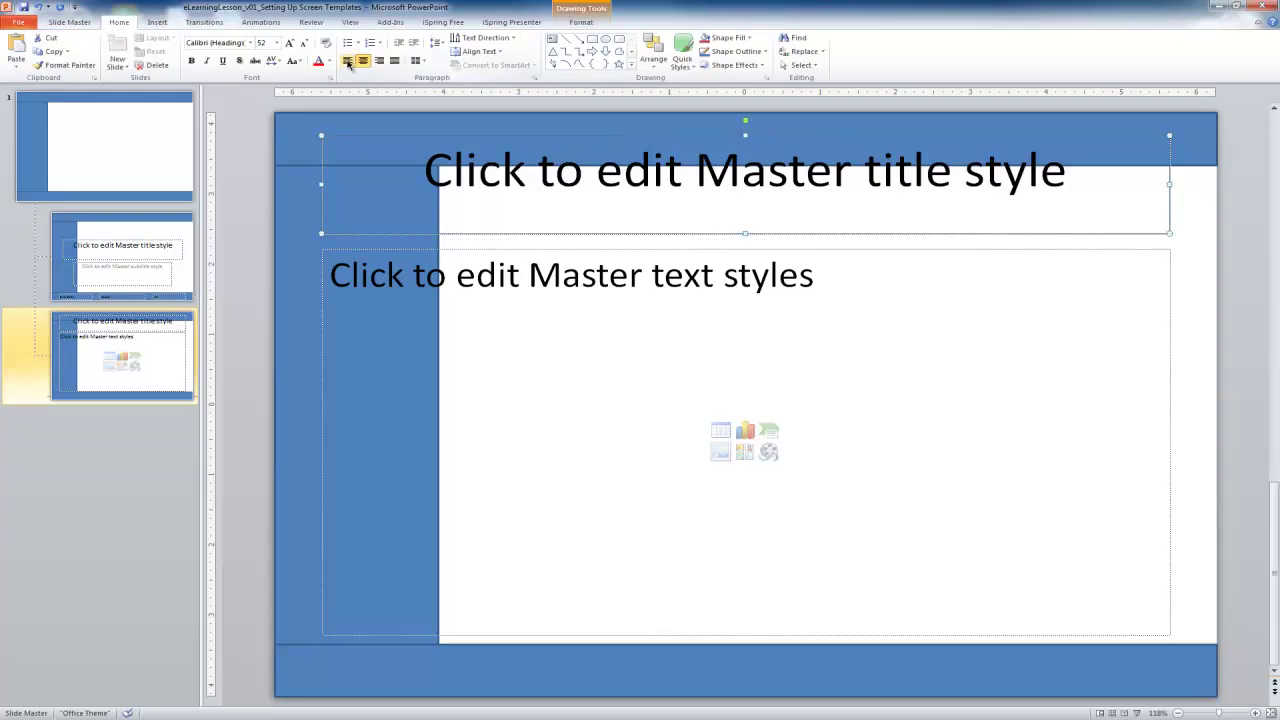
pyautogui.click(348, 62)
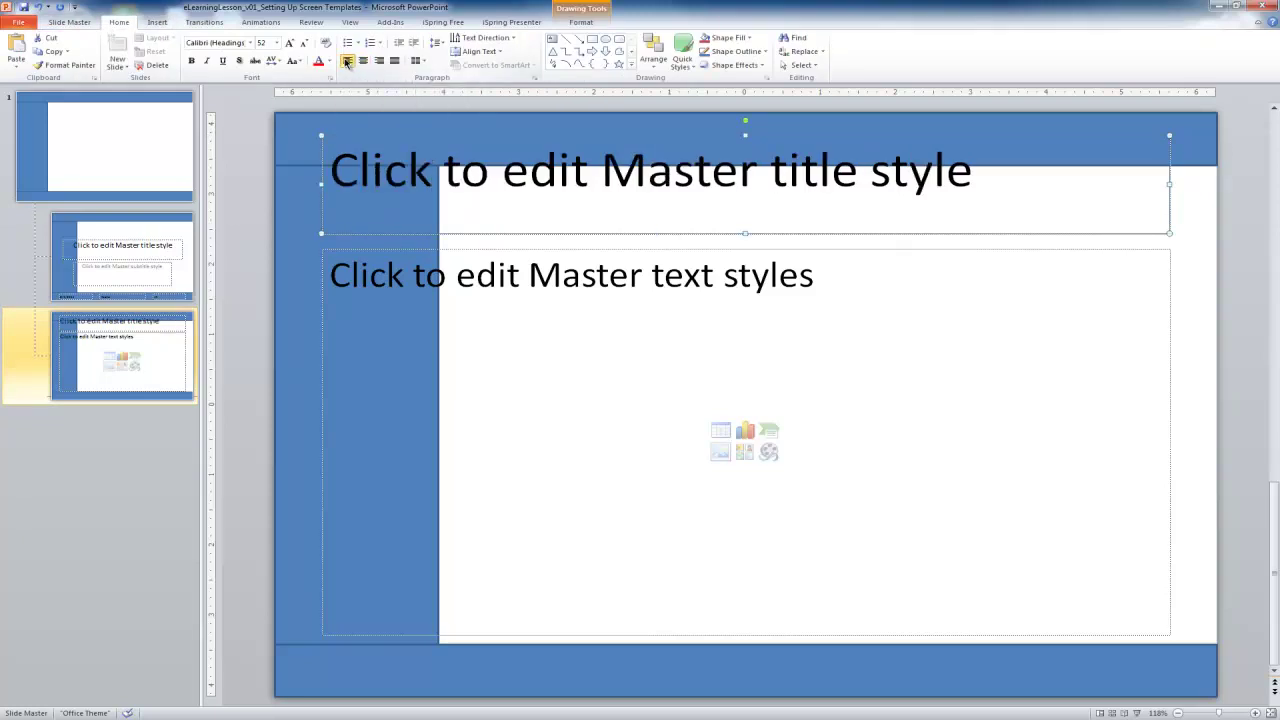
pyautogui.click(277, 44)
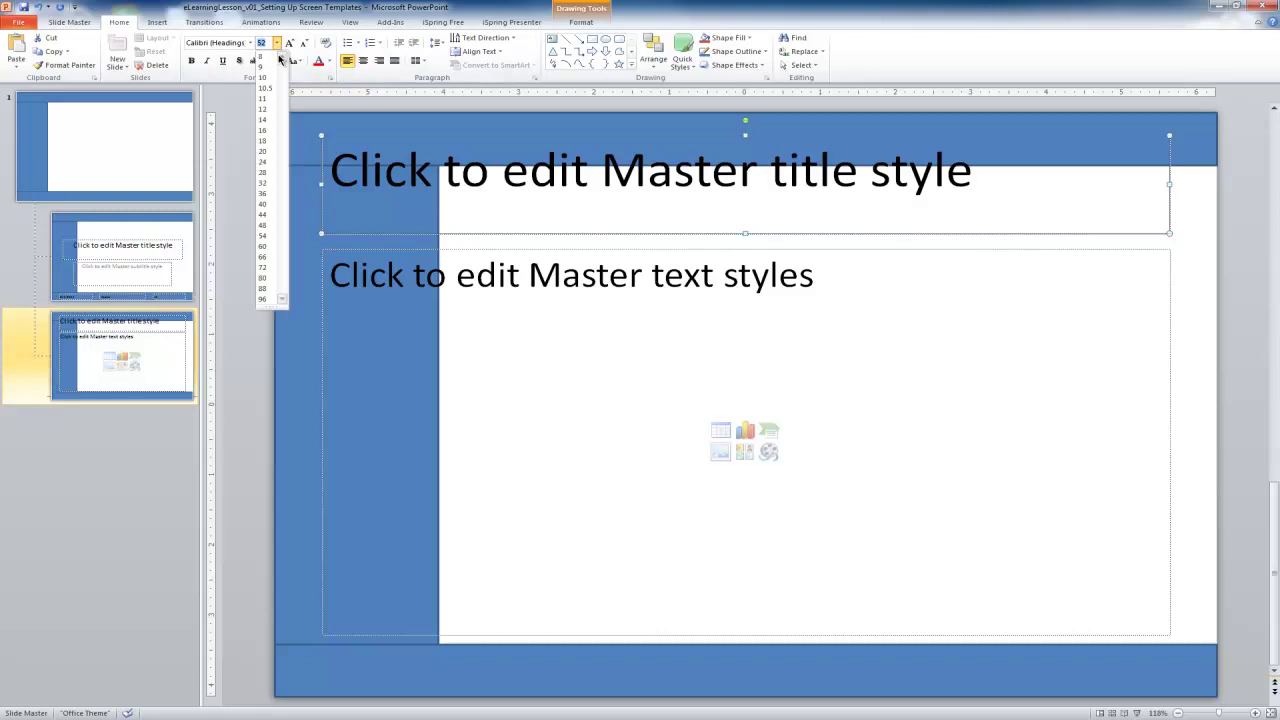
pyautogui.click(271, 174)
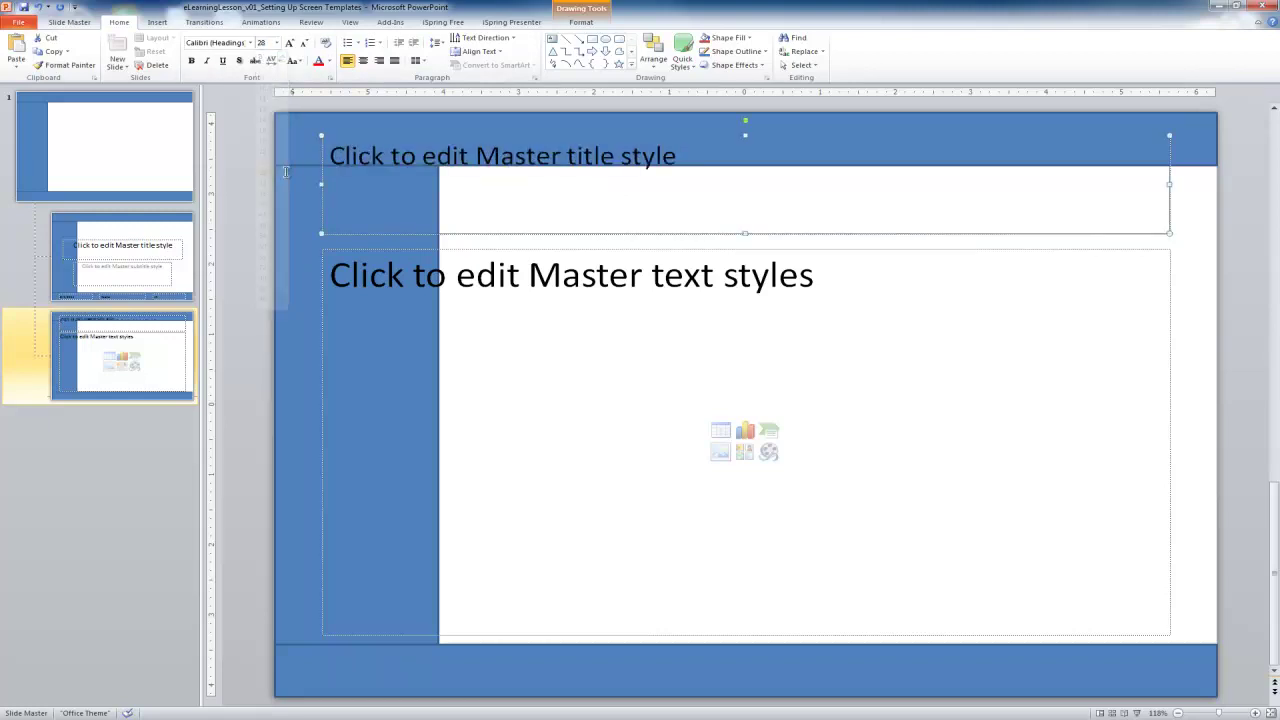
pyautogui.moveTo(745, 234); pyautogui.dragTo(745, 182)
pyautogui.moveTo(640, 132); pyautogui.dragTo(634, 121)
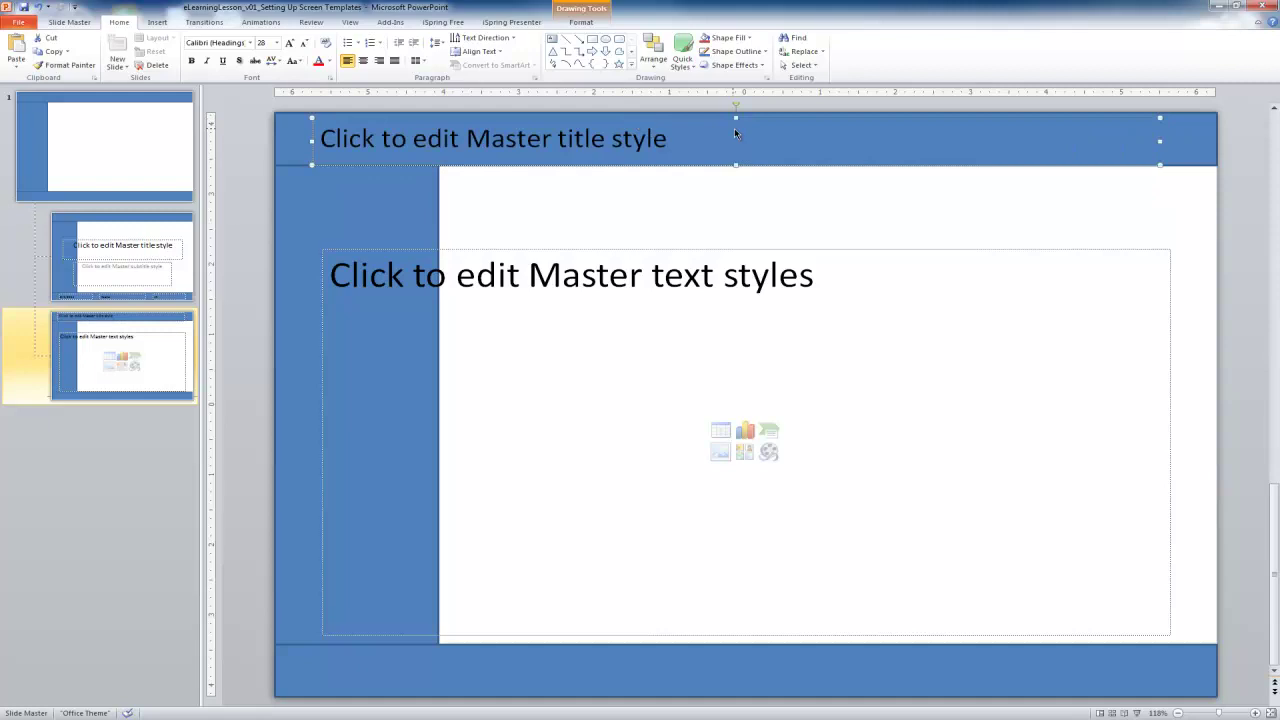
# Step: Widen the content placeholder clear of the sidebar and set its text to 16 pt
pyautogui.click(537, 252)
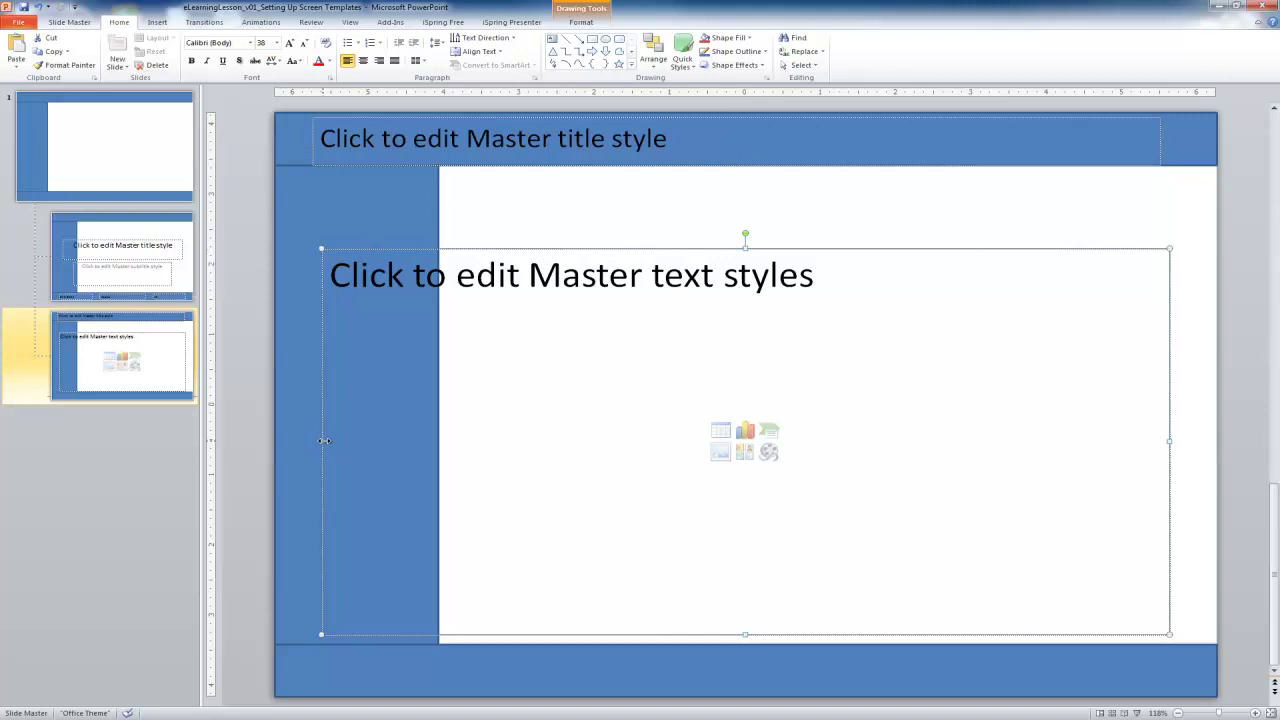
pyautogui.moveTo(323, 440); pyautogui.dragTo(465, 436)
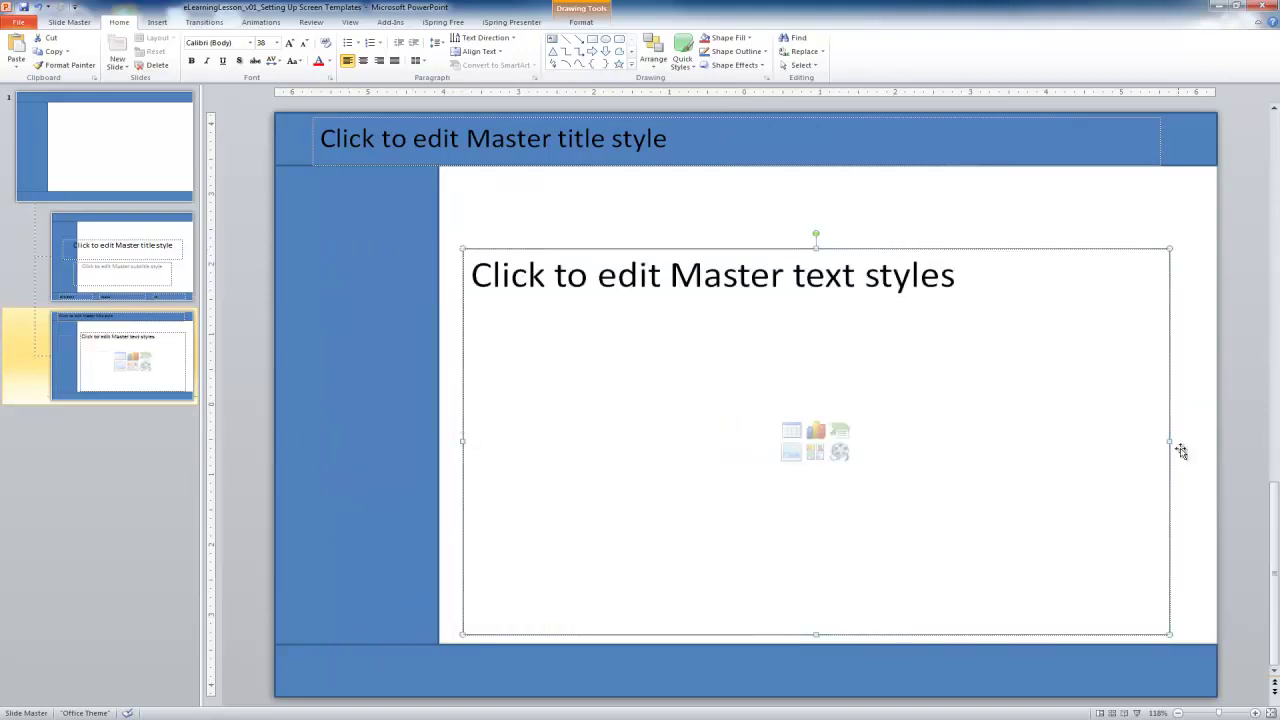
pyautogui.moveTo(1169, 440); pyautogui.dragTo(1179, 440)
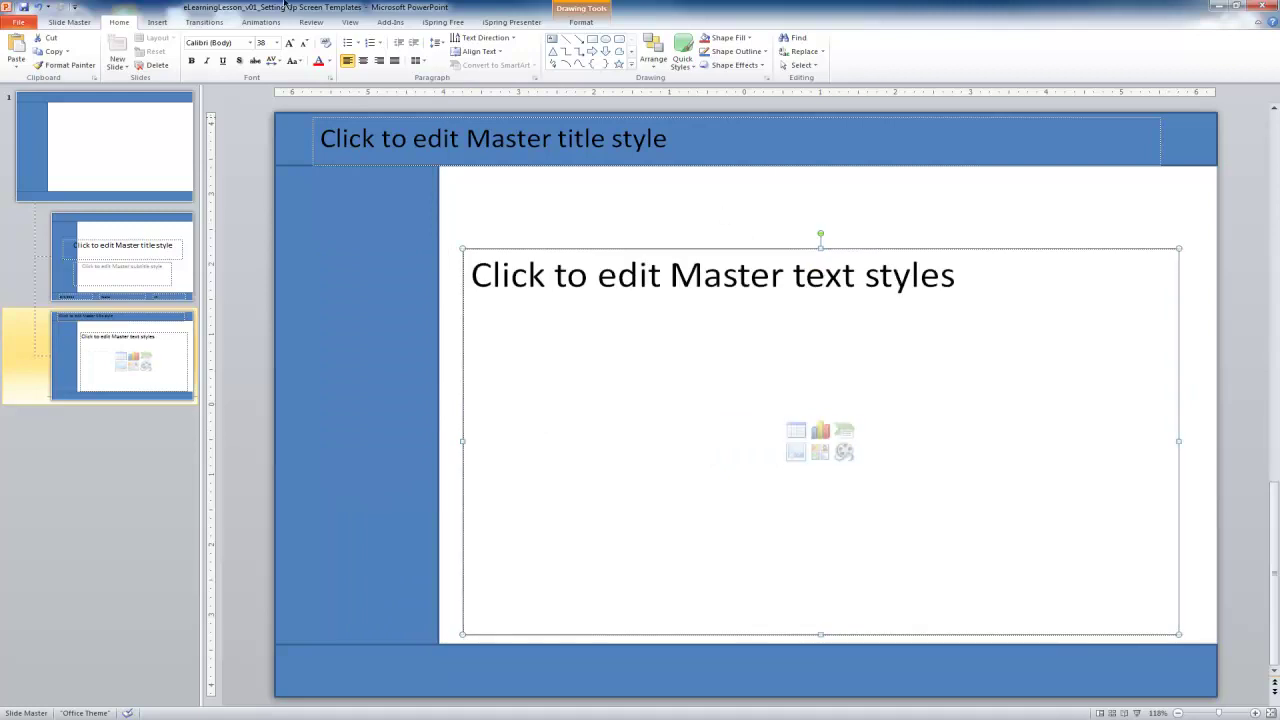
pyautogui.click(276, 43)
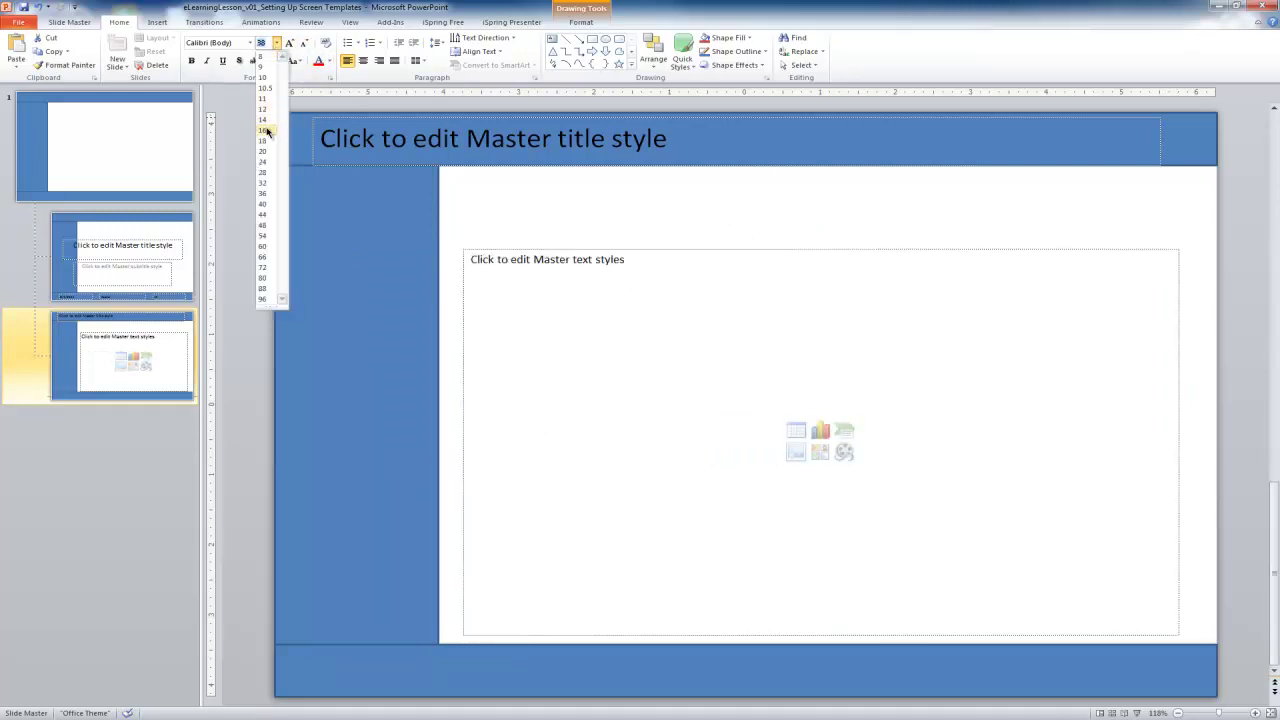
pyautogui.click(269, 133)
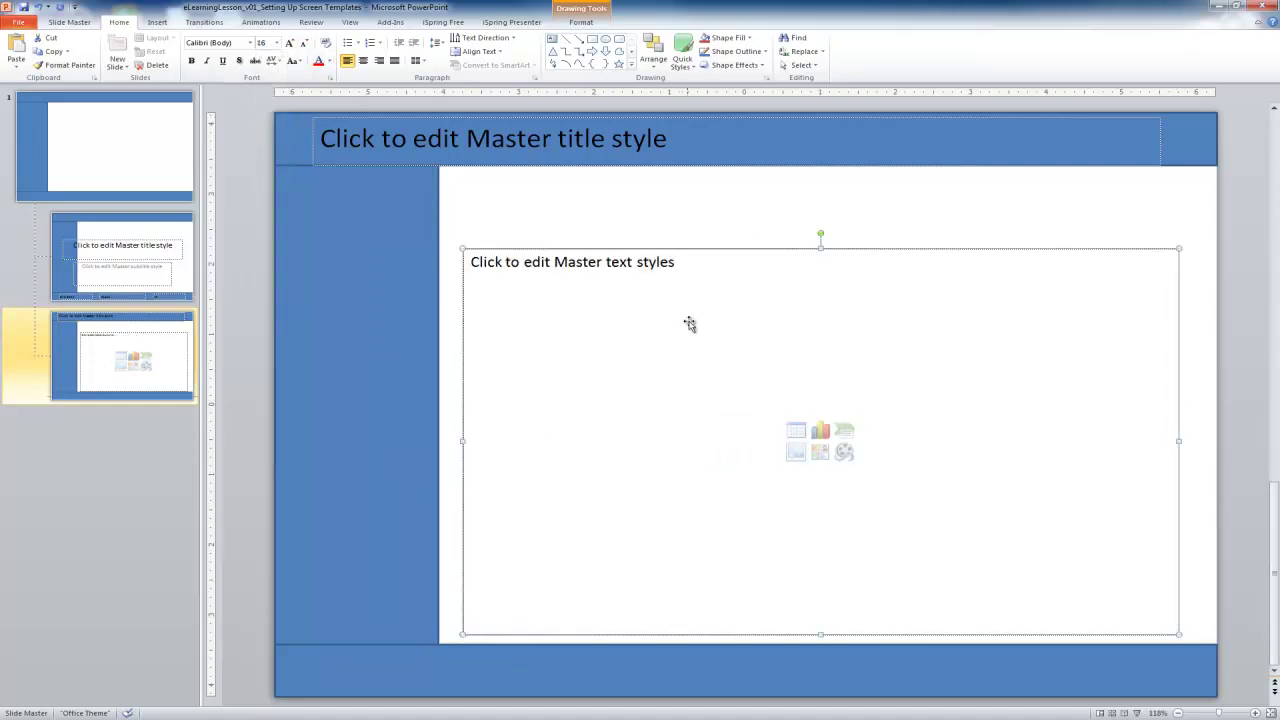
pyautogui.click(558, 220)
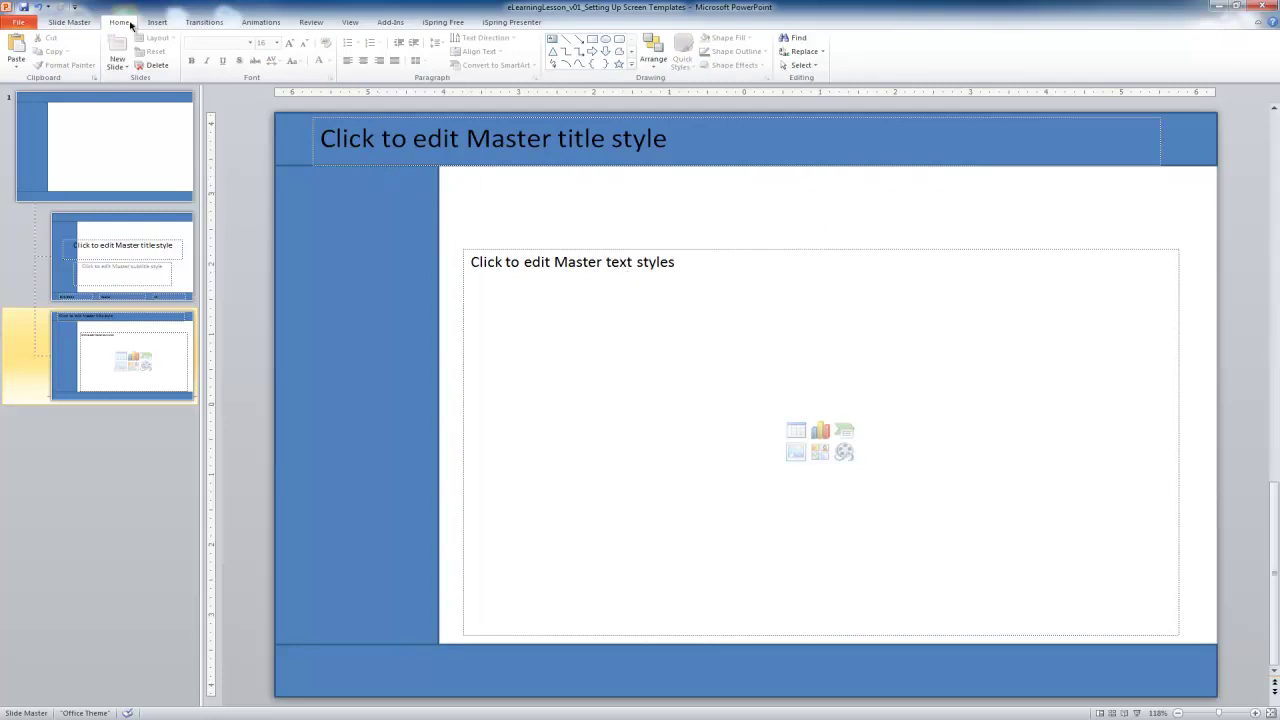
# Step: Insert a Content placeholder drawn across the top of the content area
pyautogui.click(90, 22)
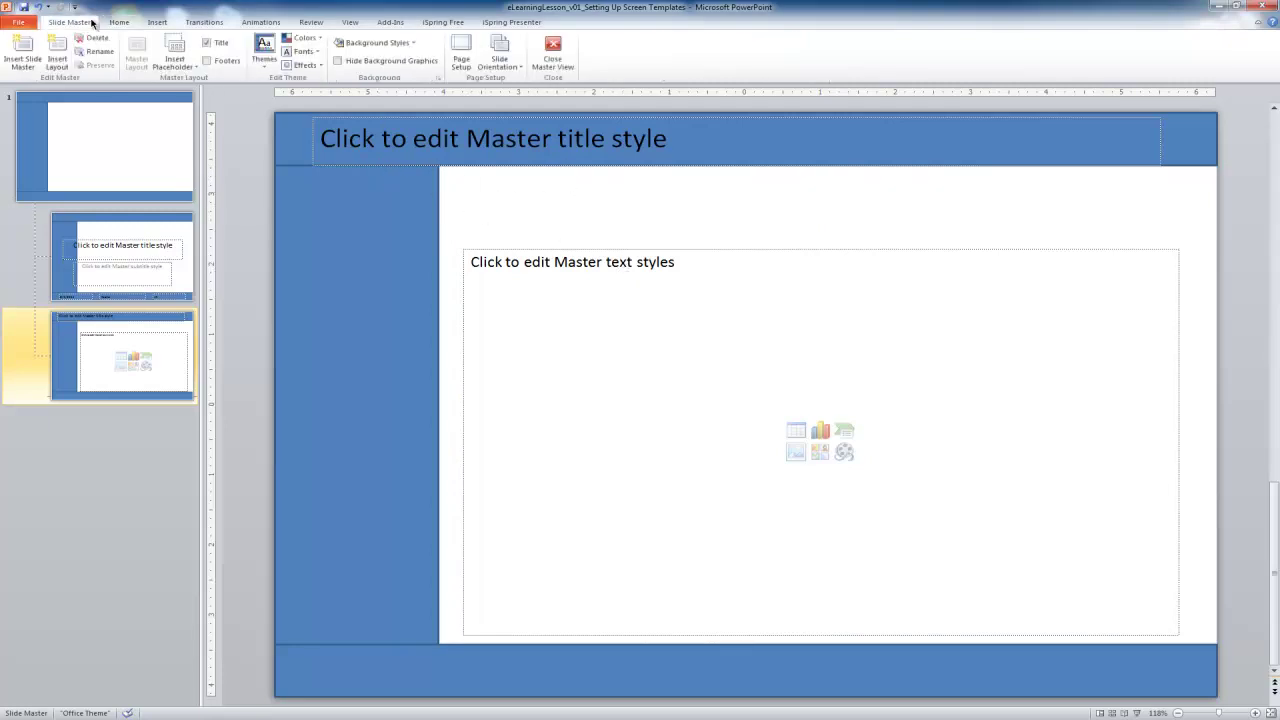
pyautogui.click(181, 69)
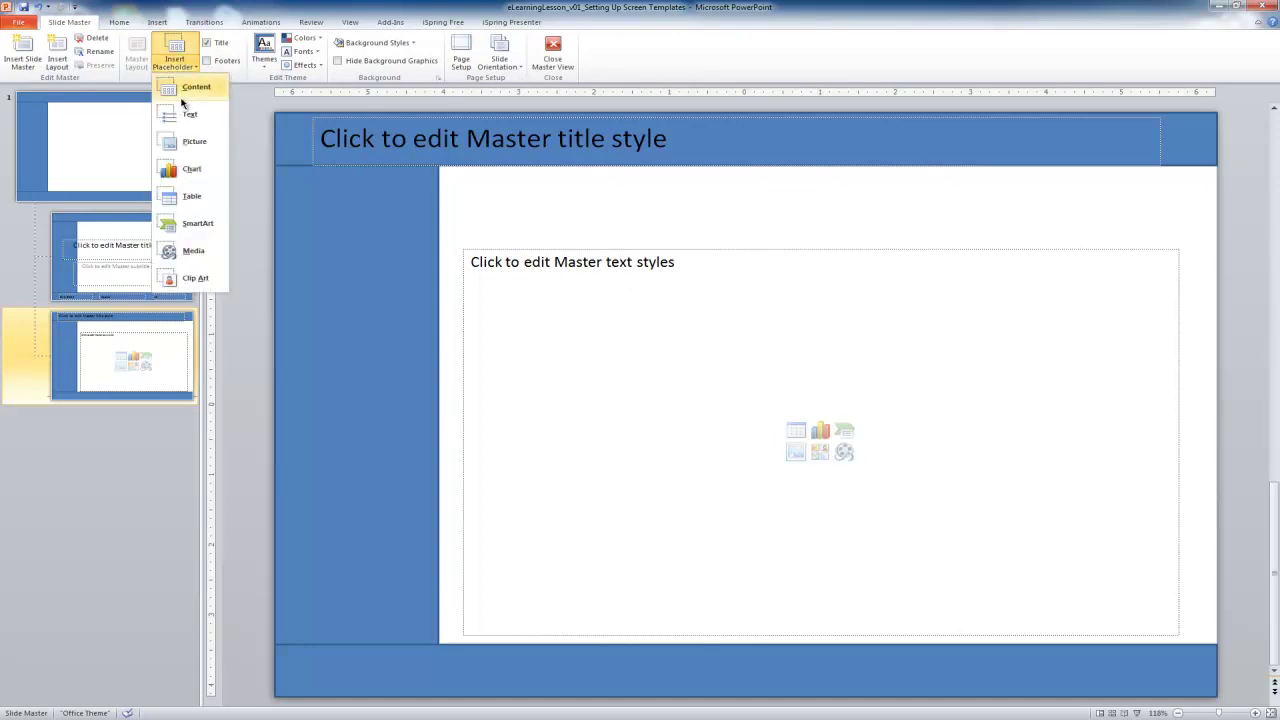
pyautogui.click(183, 90)
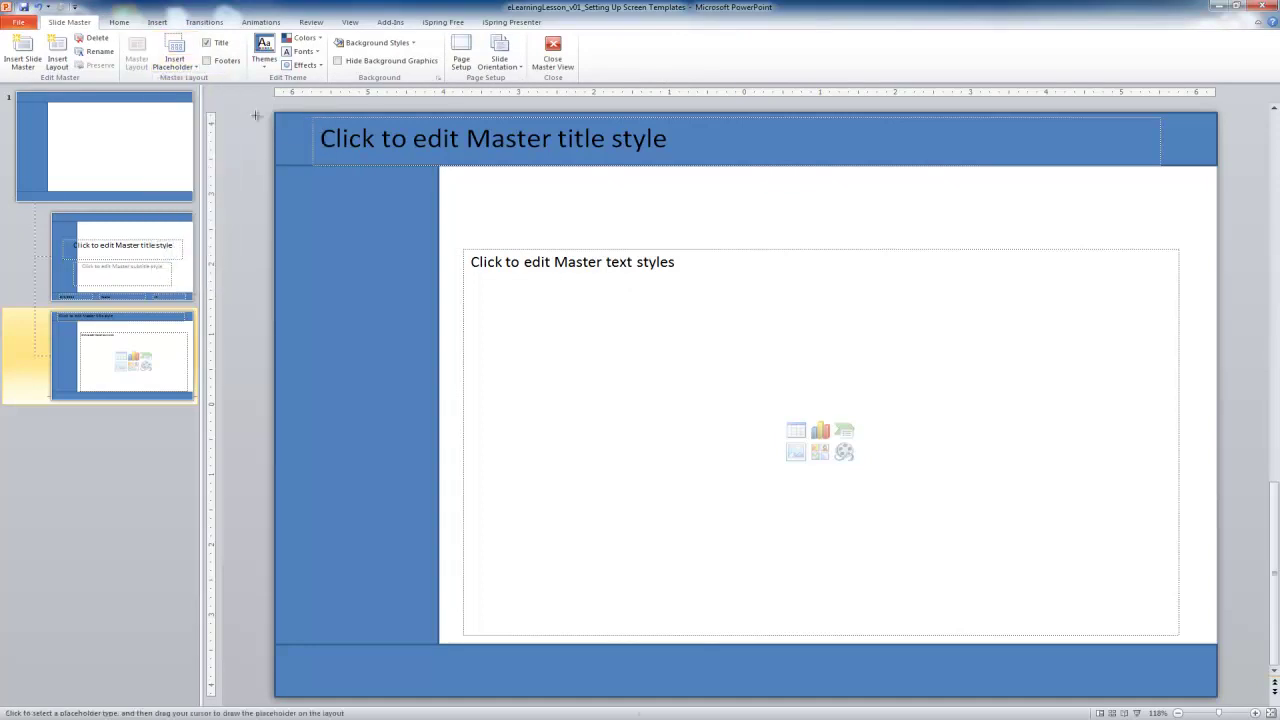
pyautogui.moveTo(463, 182); pyautogui.dragTo(980, 225)
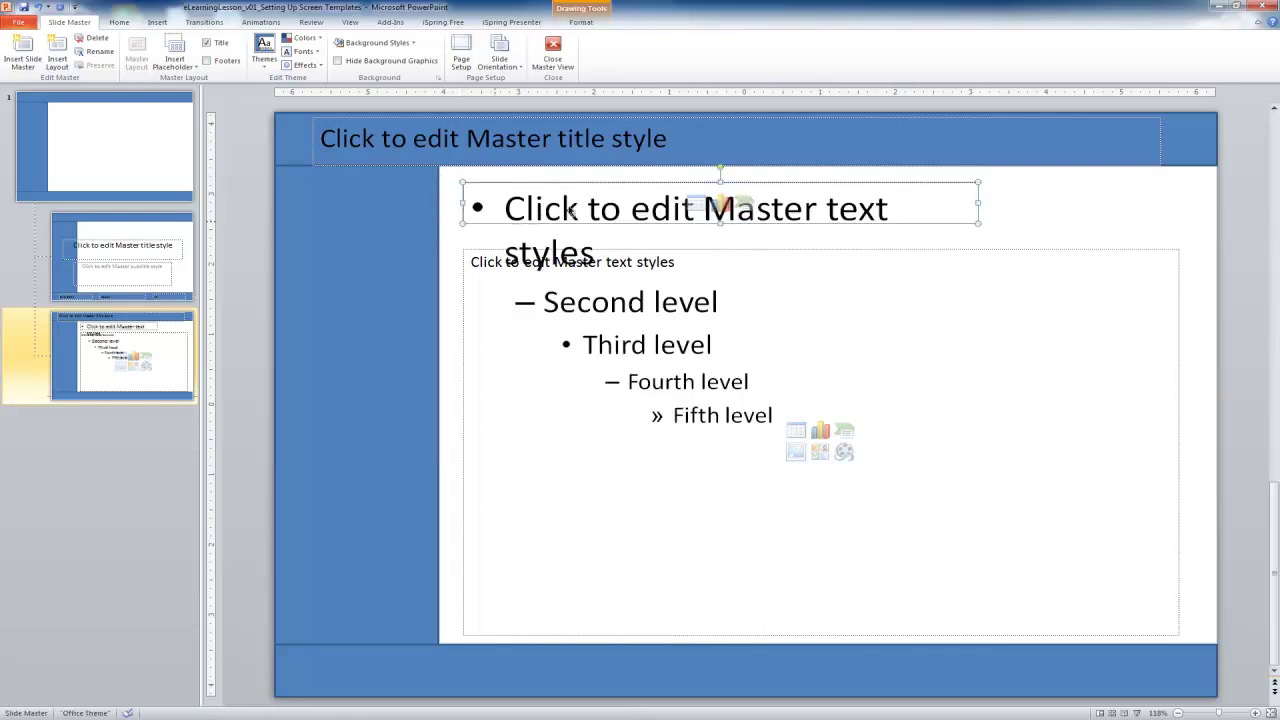
# Step: Remove its bullet, delete text levels 2–5, and widen it to the right
pyautogui.click(507, 208)
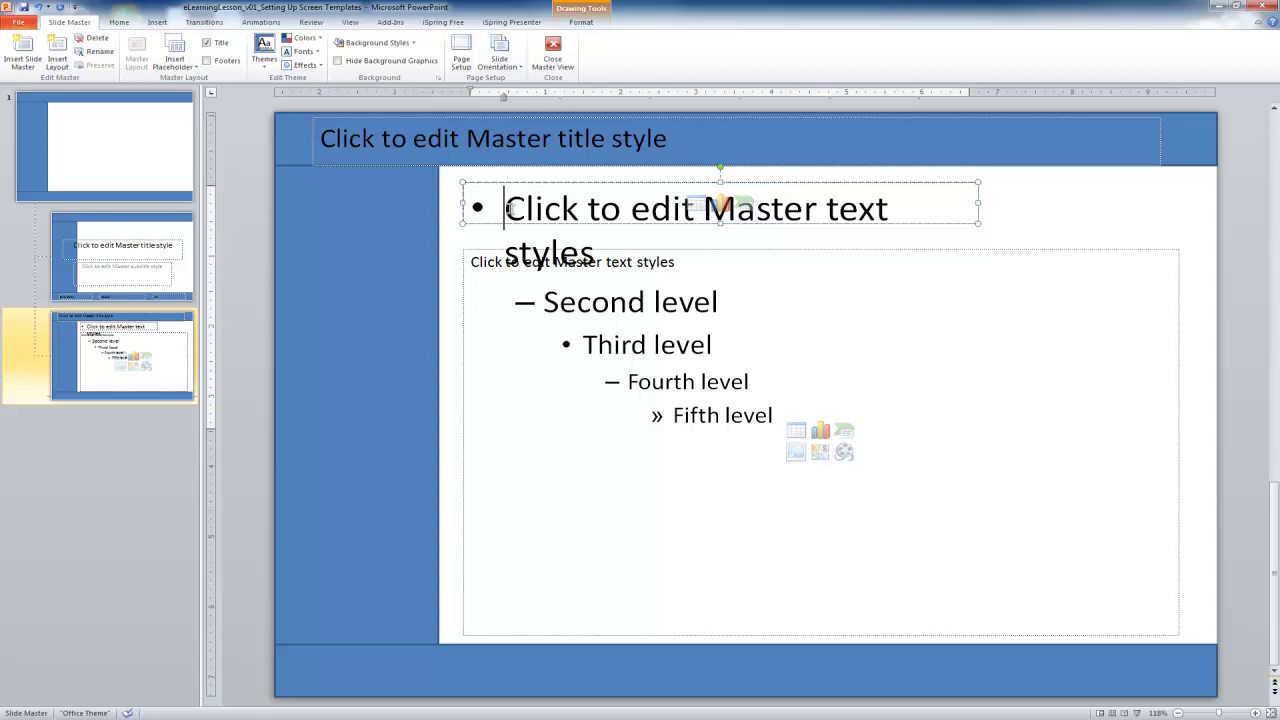
pyautogui.click(117, 22)
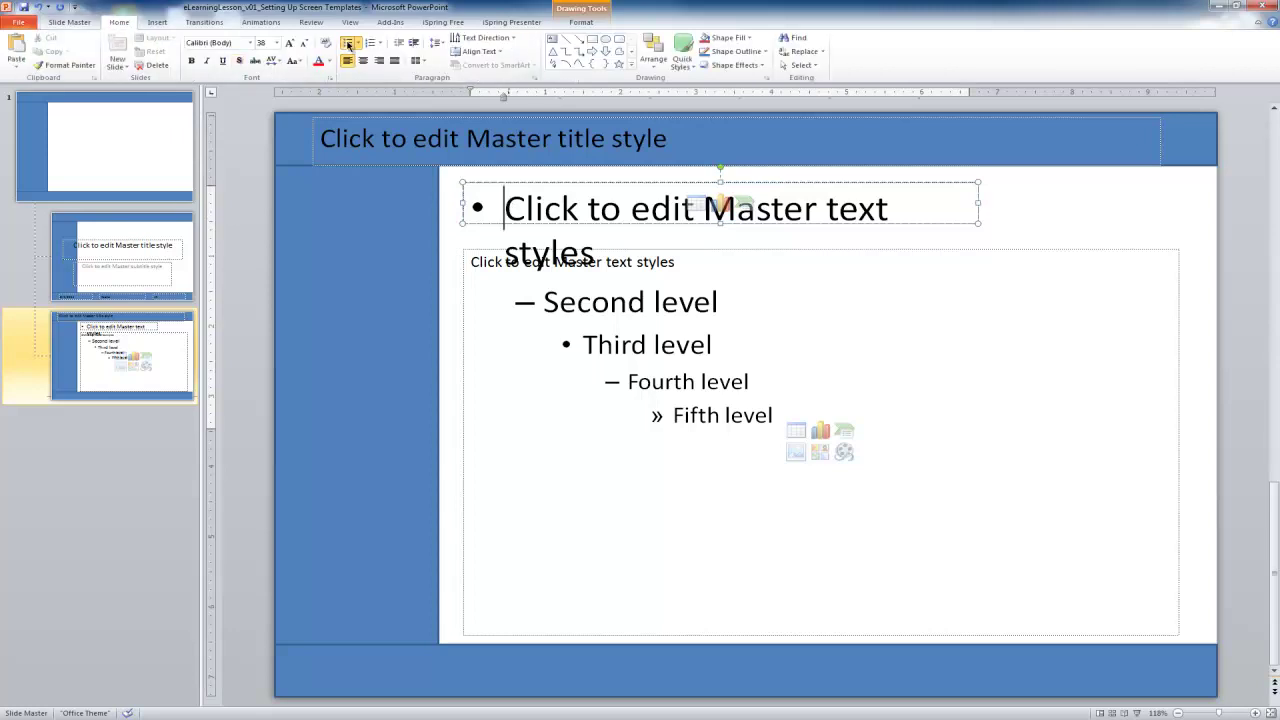
pyautogui.click(345, 43)
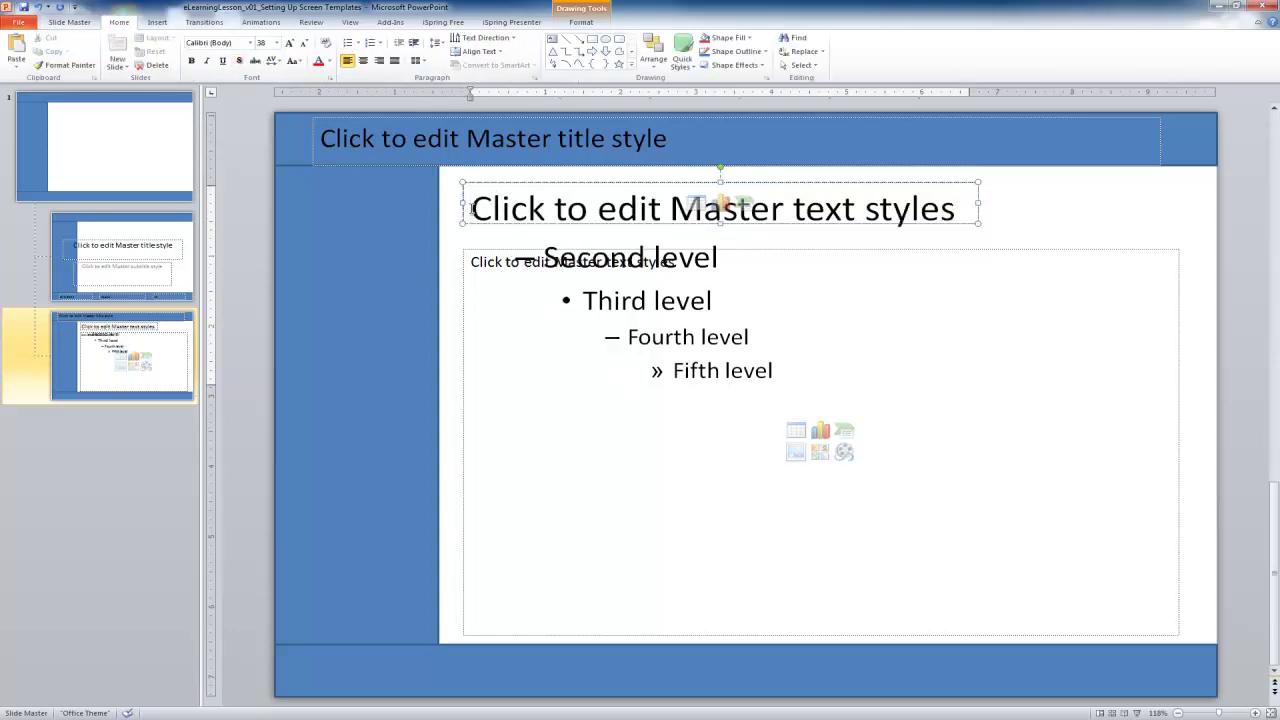
pyautogui.doubleClick(762, 371)
pyautogui.moveTo(762, 371); pyautogui.dragTo(560, 237)
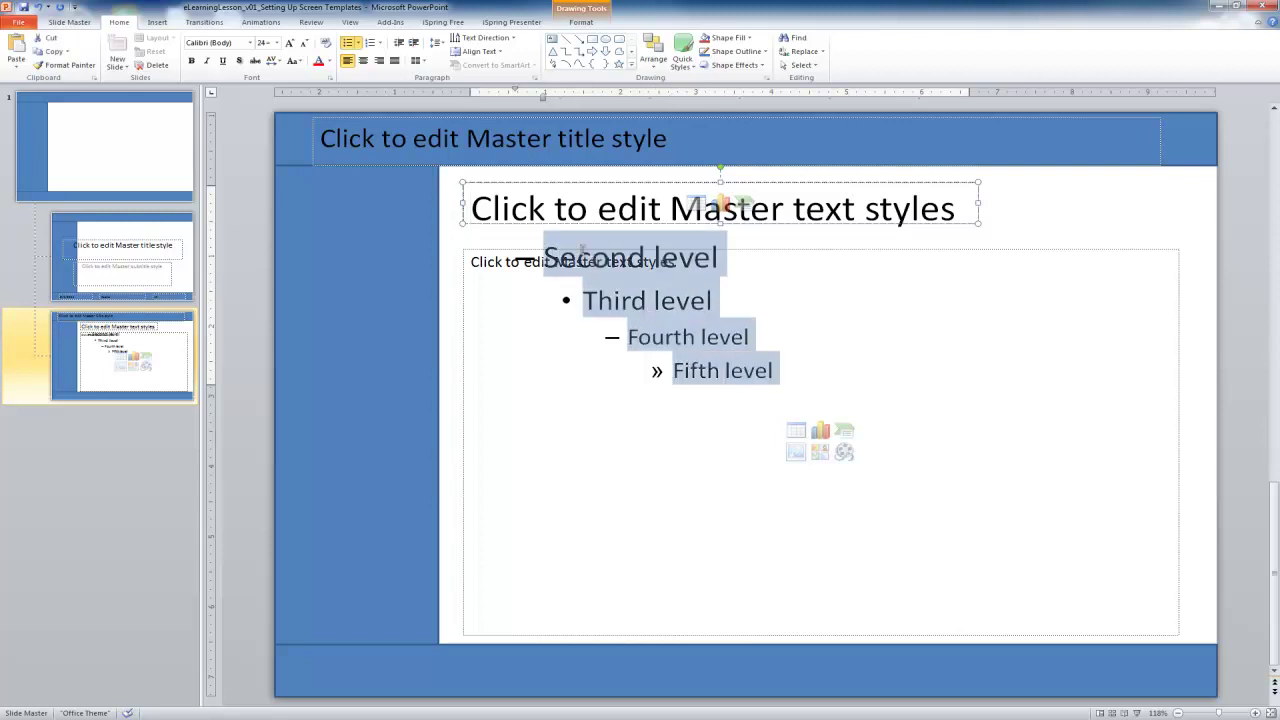
pyautogui.press('Delete')
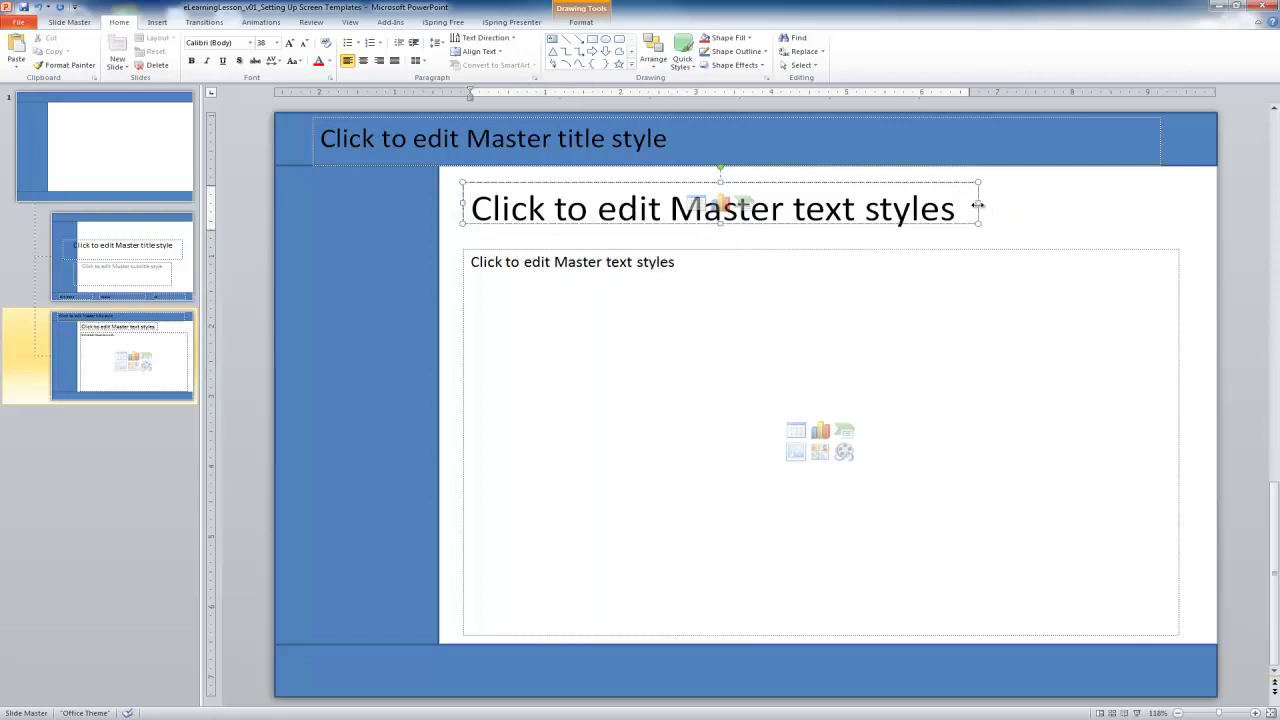
pyautogui.moveTo(977, 205); pyautogui.dragTo(1173, 205)
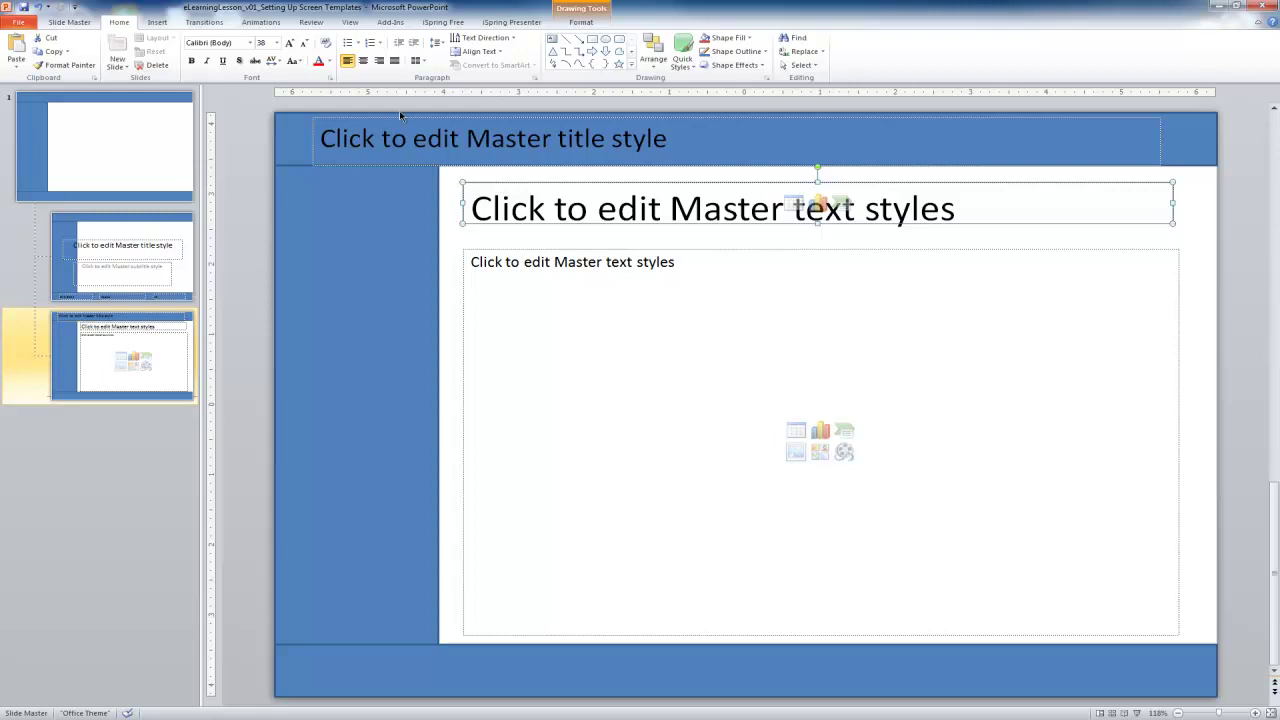
# Step: Make the new top placeholder's text bold at 24 pt
pyautogui.click(276, 43)
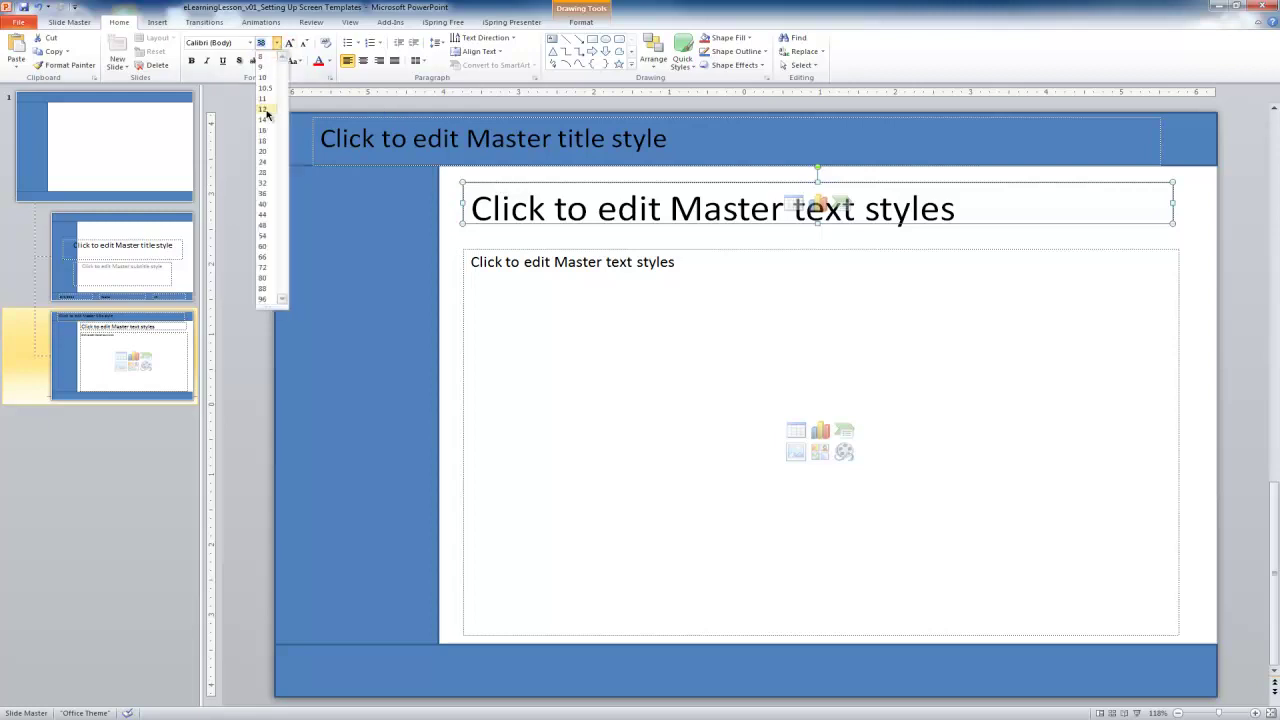
pyautogui.click(266, 163)
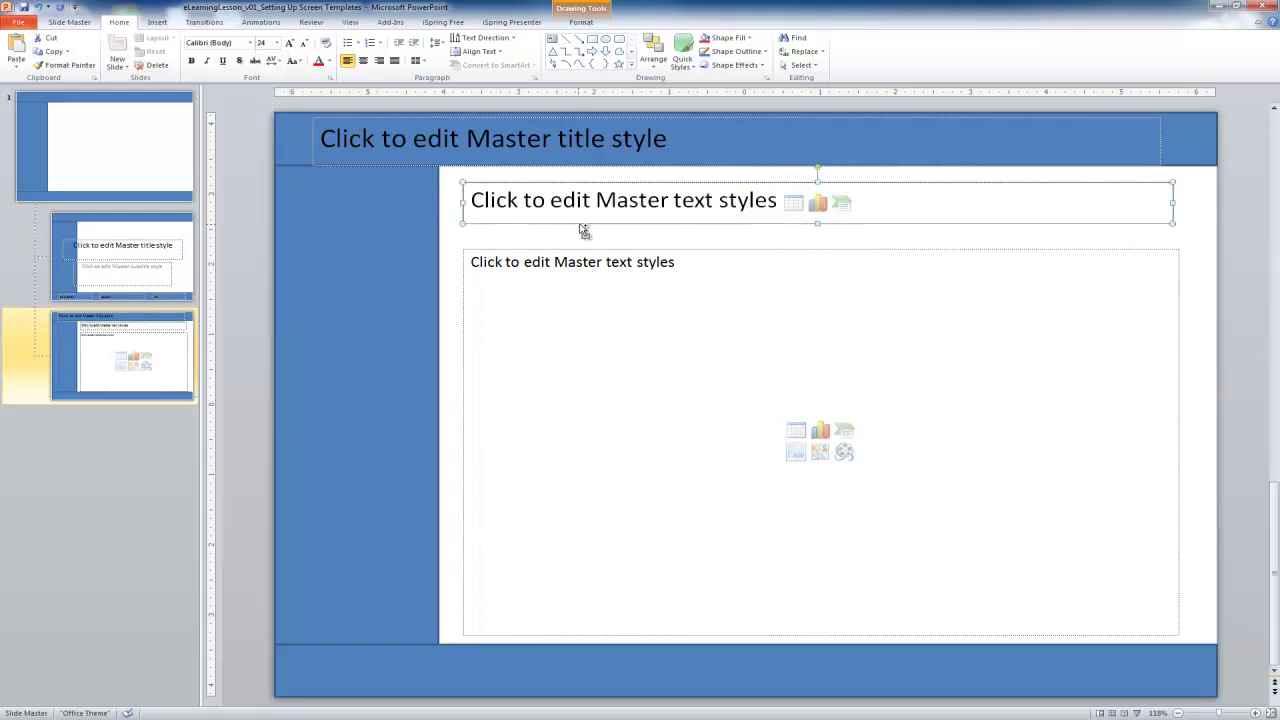
pyautogui.hotkey('ctrl', 'b')
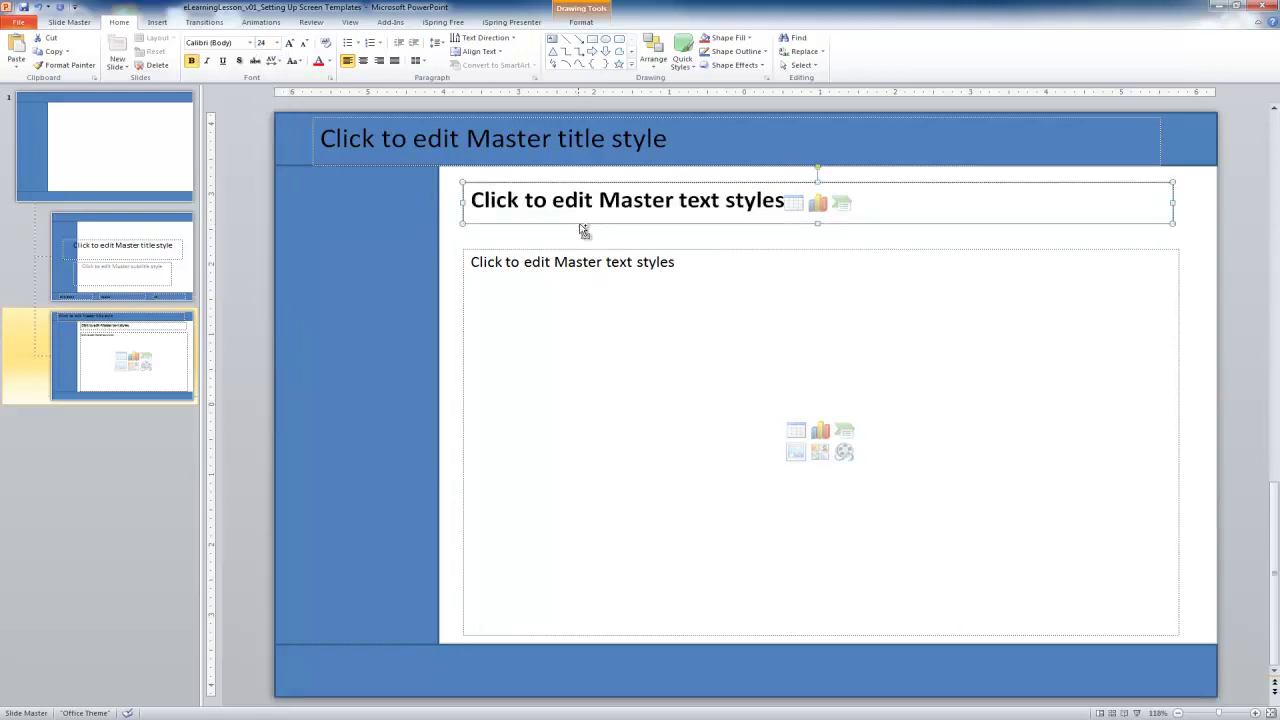
# Step: Move the body placeholder up beneath the heading and widen the heading box slightly
pyautogui.click(531, 250)
pyautogui.moveTo(594, 249); pyautogui.dragTo(606, 243)
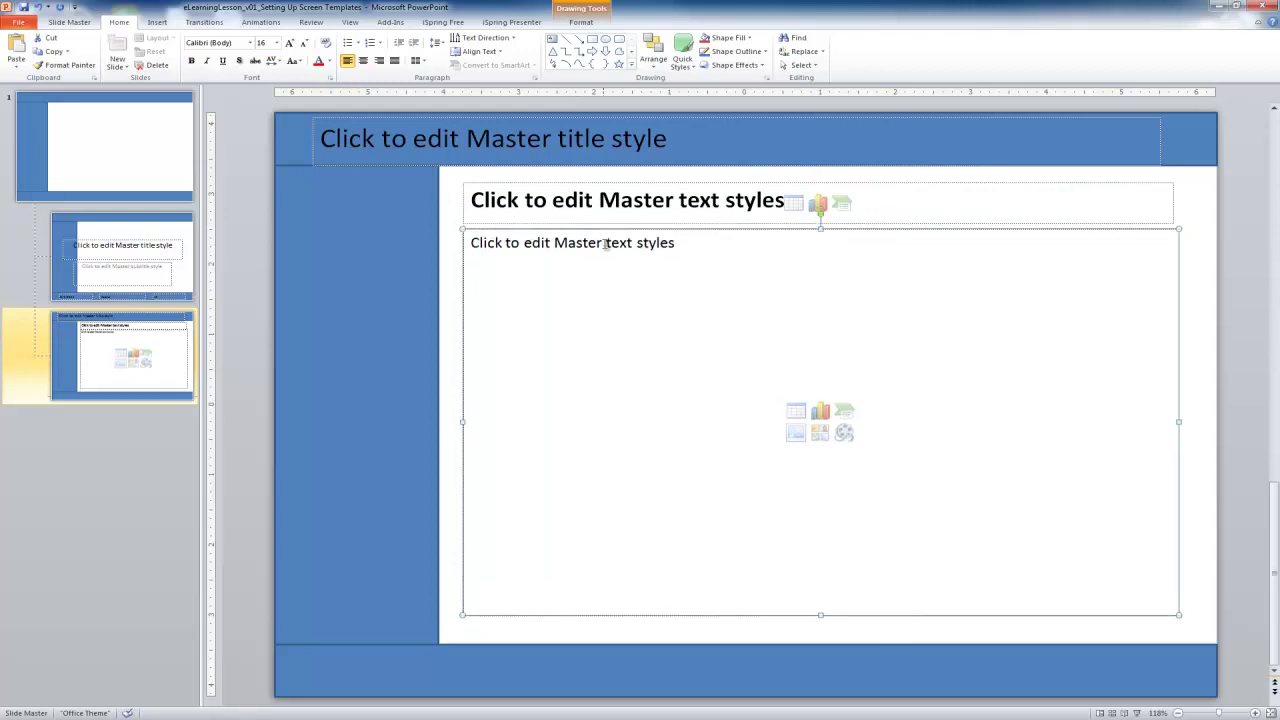
pyautogui.click(1174, 201)
pyautogui.moveTo(1175, 202); pyautogui.dragTo(1180, 205)
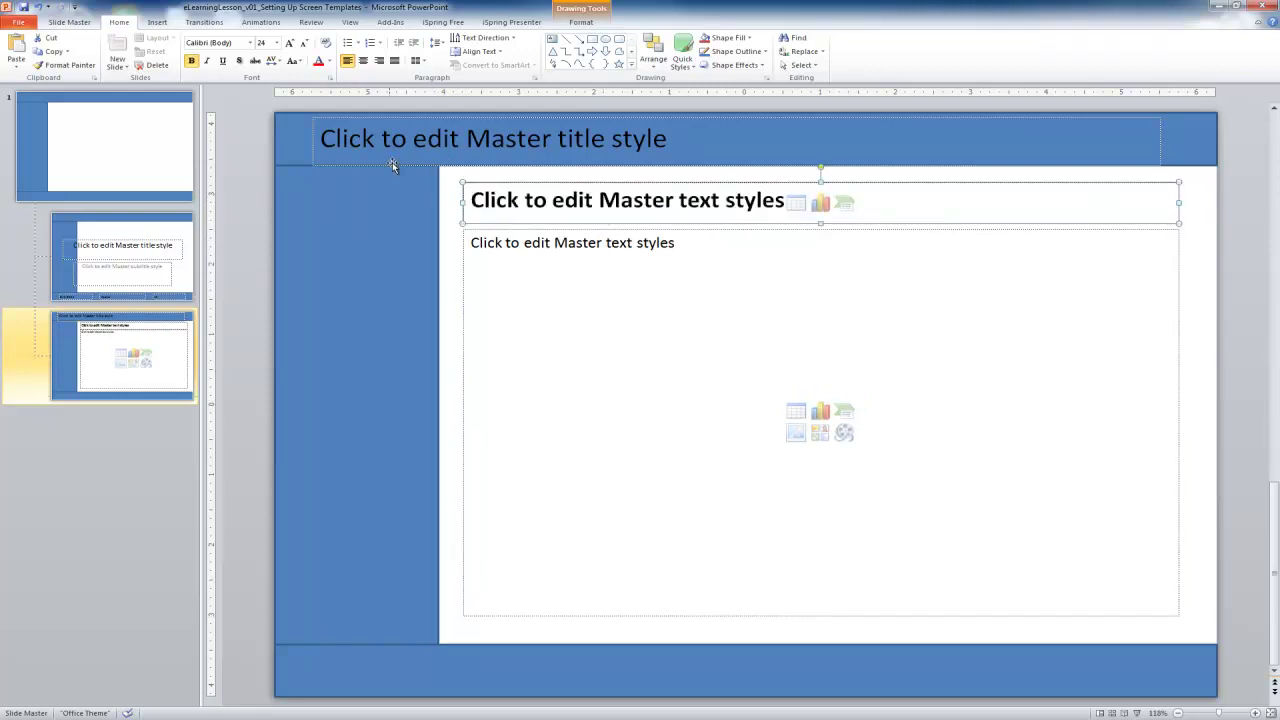
pyautogui.click(553, 270)
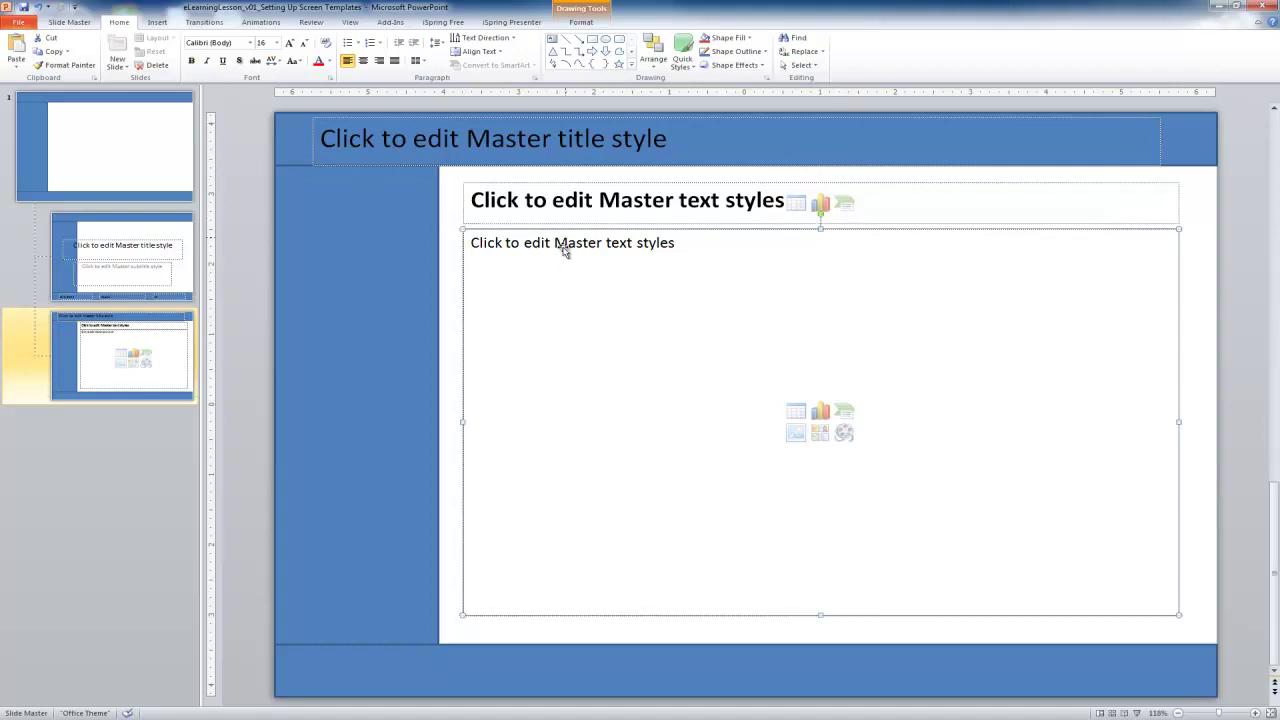
pyautogui.click(582, 199)
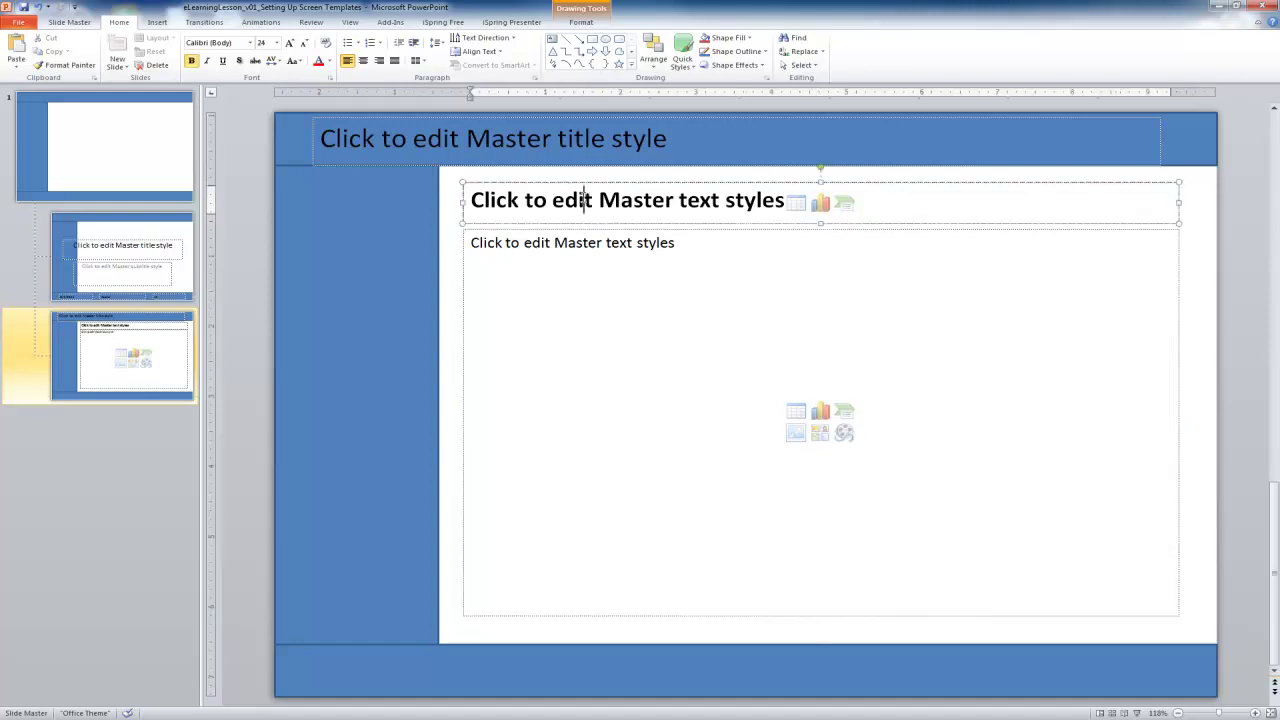
pyautogui.click(585, 172)
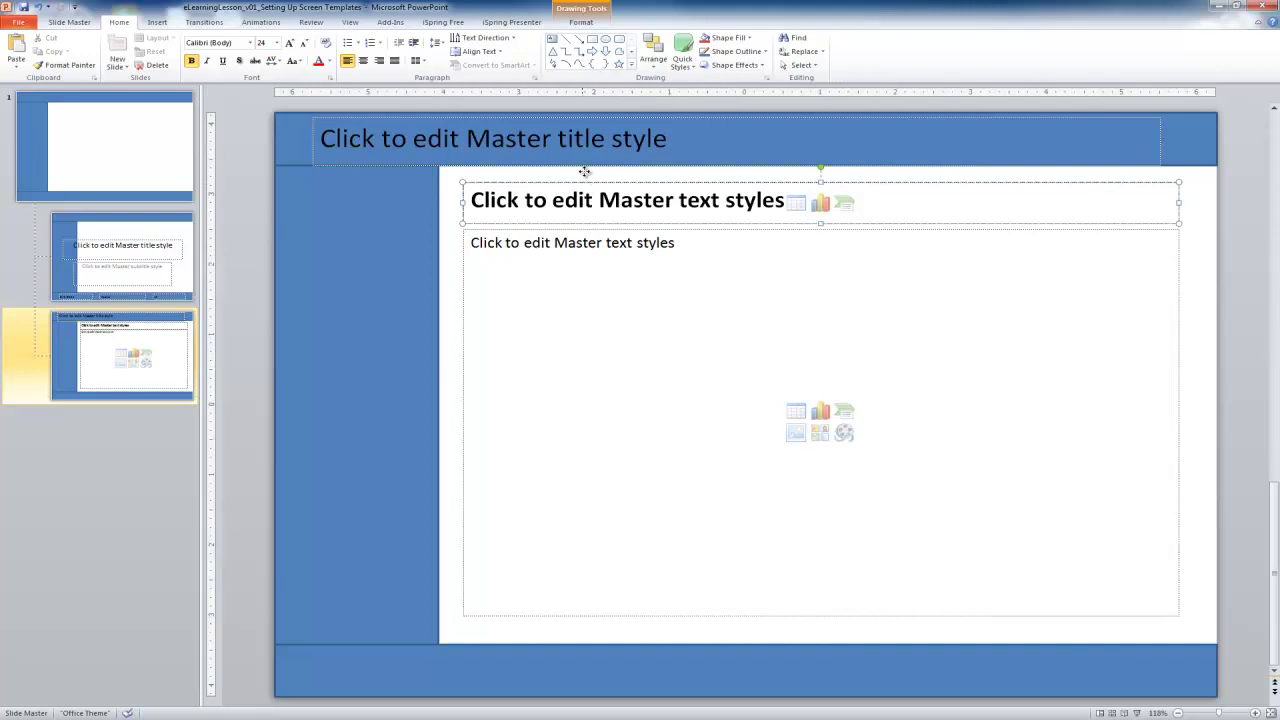
pyautogui.click(583, 183)
# Step: Align the heading and body placeholders to a common left edge with Arrange > Align Left
pyautogui.keyDown('shift'); pyautogui.click(478, 234); pyautogui.keyUp('shift')
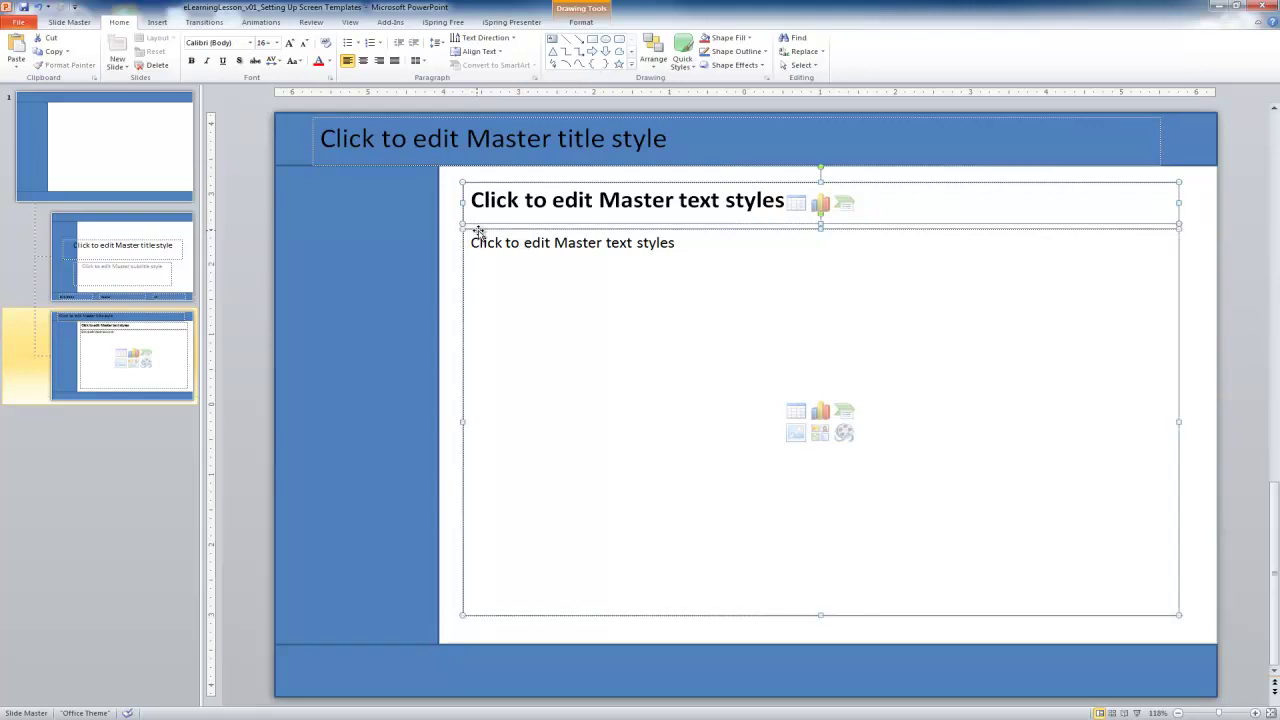
pyautogui.click(653, 60)
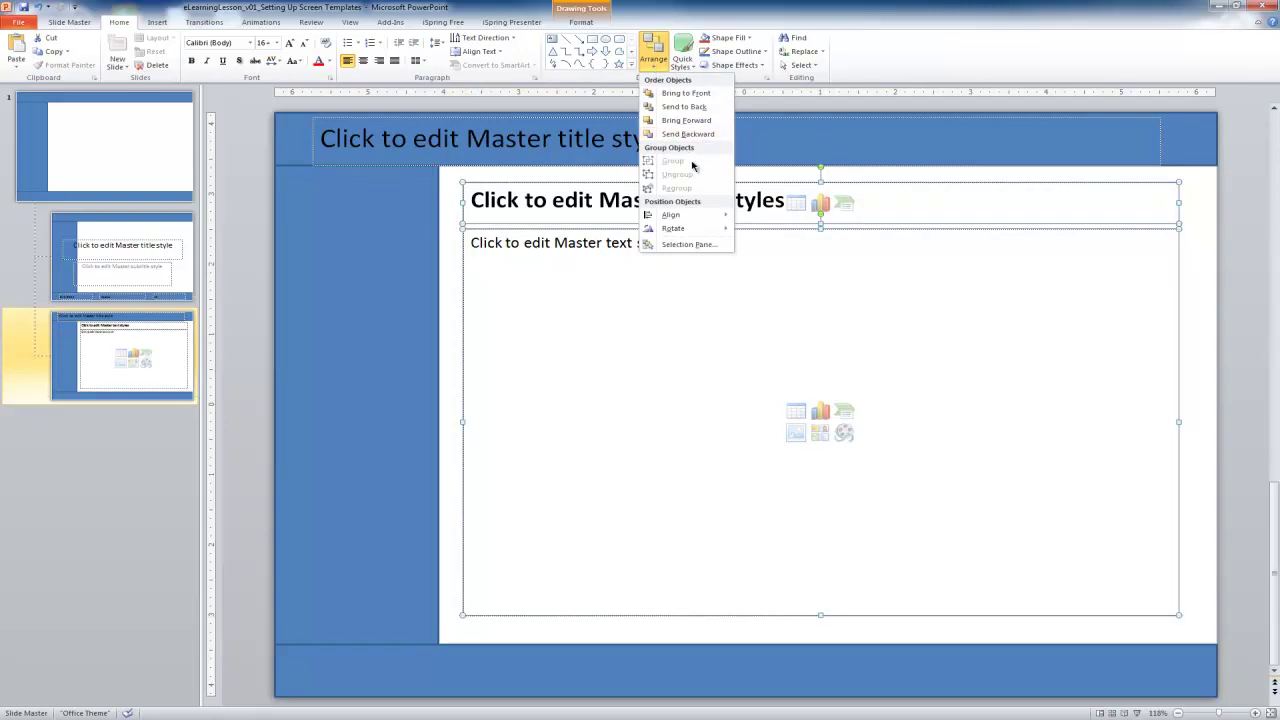
pyautogui.moveTo(693, 220)
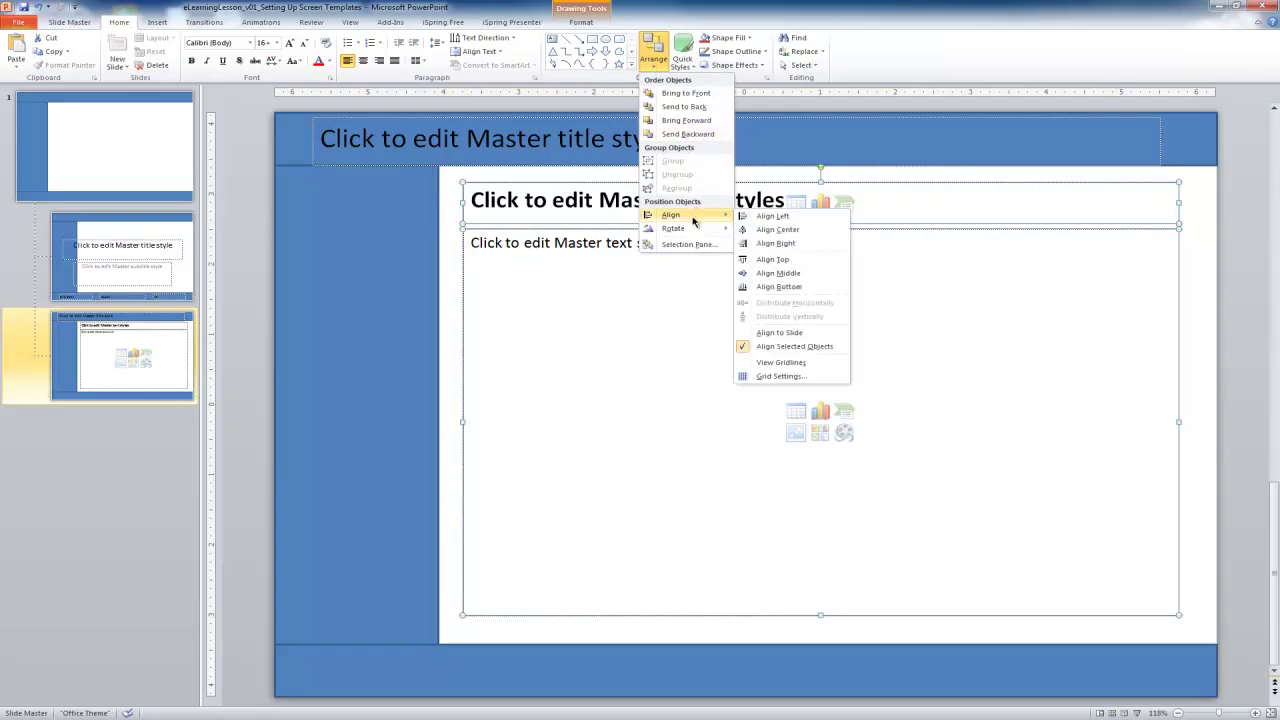
pyautogui.click(758, 217)
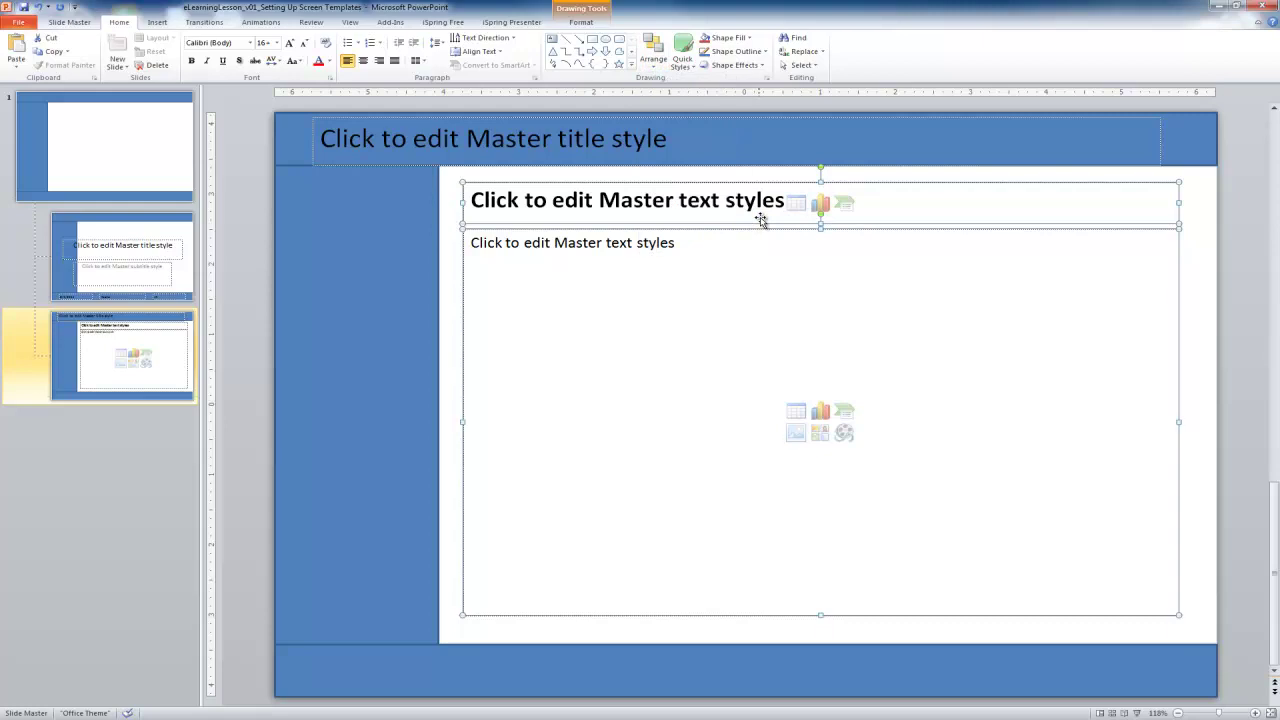
pyautogui.click(447, 286)
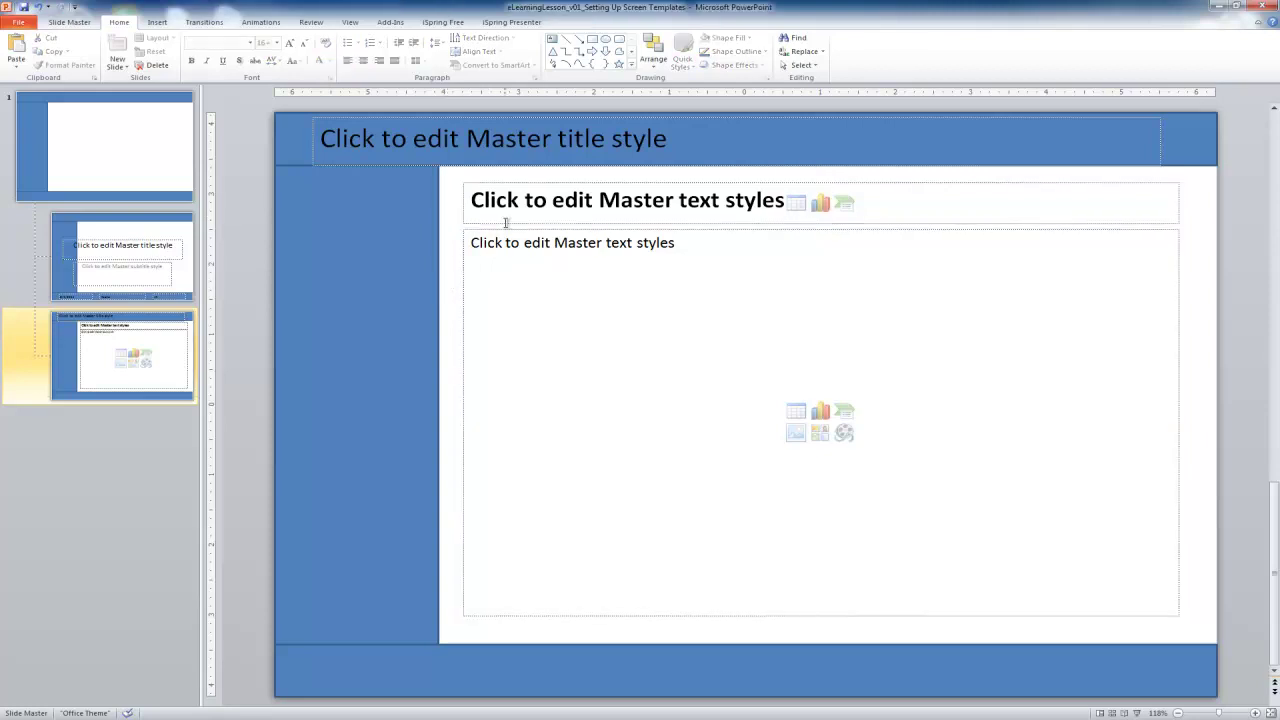
# Step: Draw a Content placeholder inside the blue sidebar
pyautogui.click(76, 22)
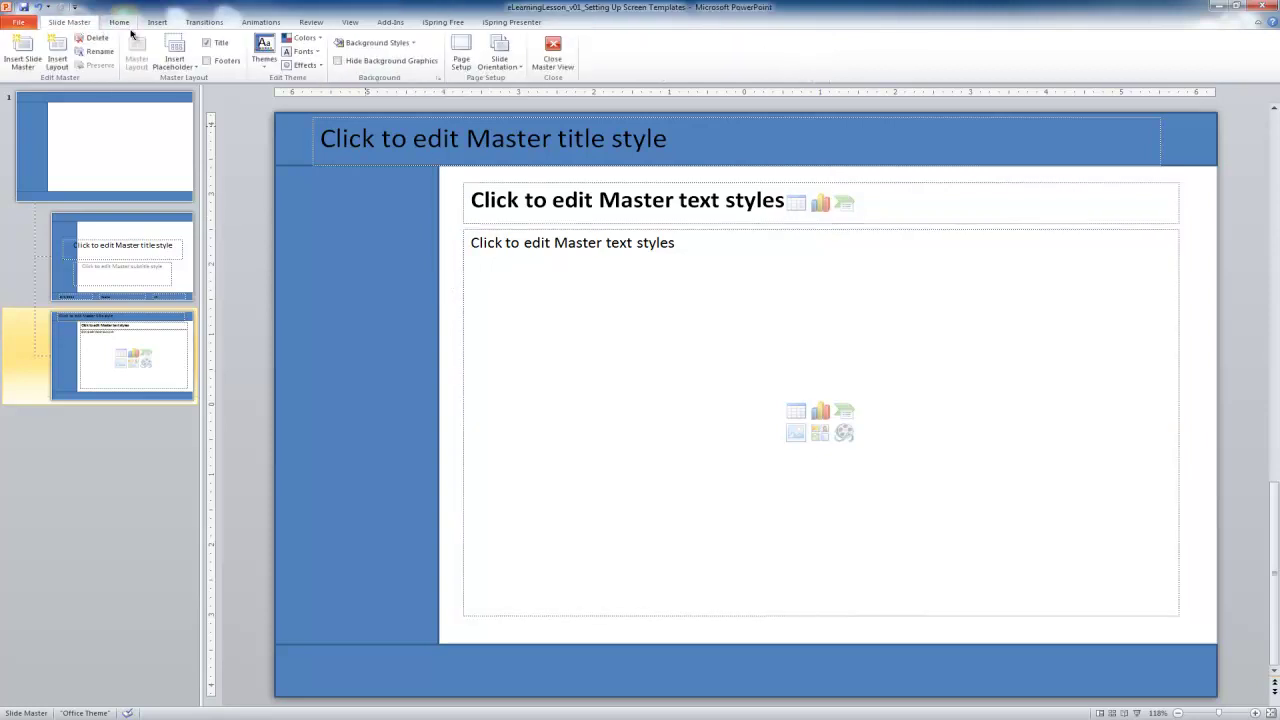
pyautogui.click(194, 67)
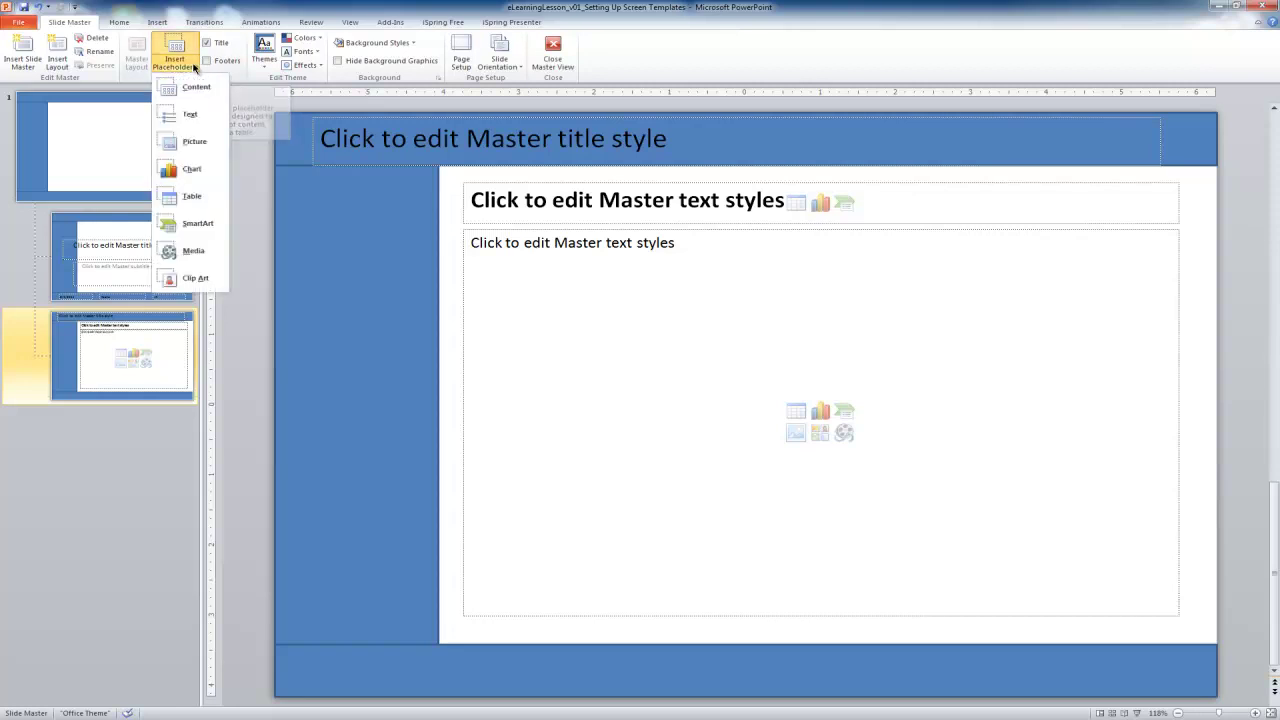
pyautogui.click(189, 88)
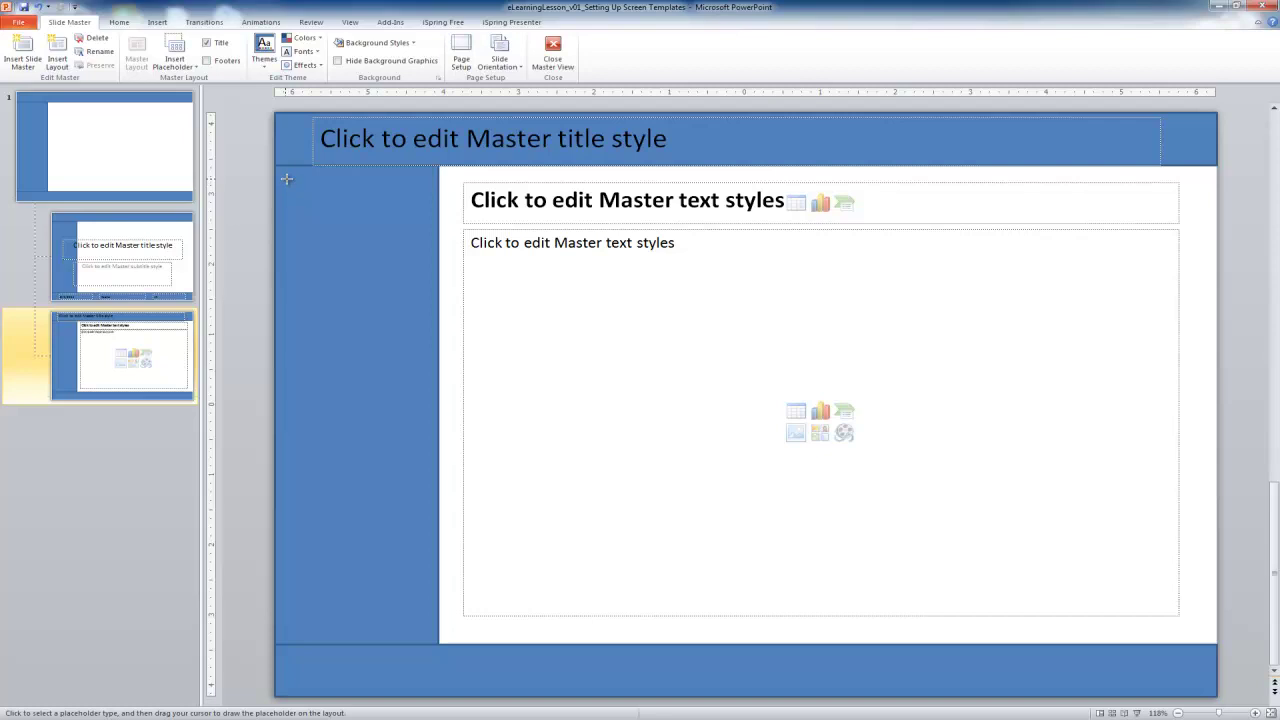
pyautogui.moveTo(286, 178)
pyautogui.mouseDown()
pyautogui.moveTo(403, 437)
pyautogui.moveTo(419, 439)
pyautogui.mouseUp()
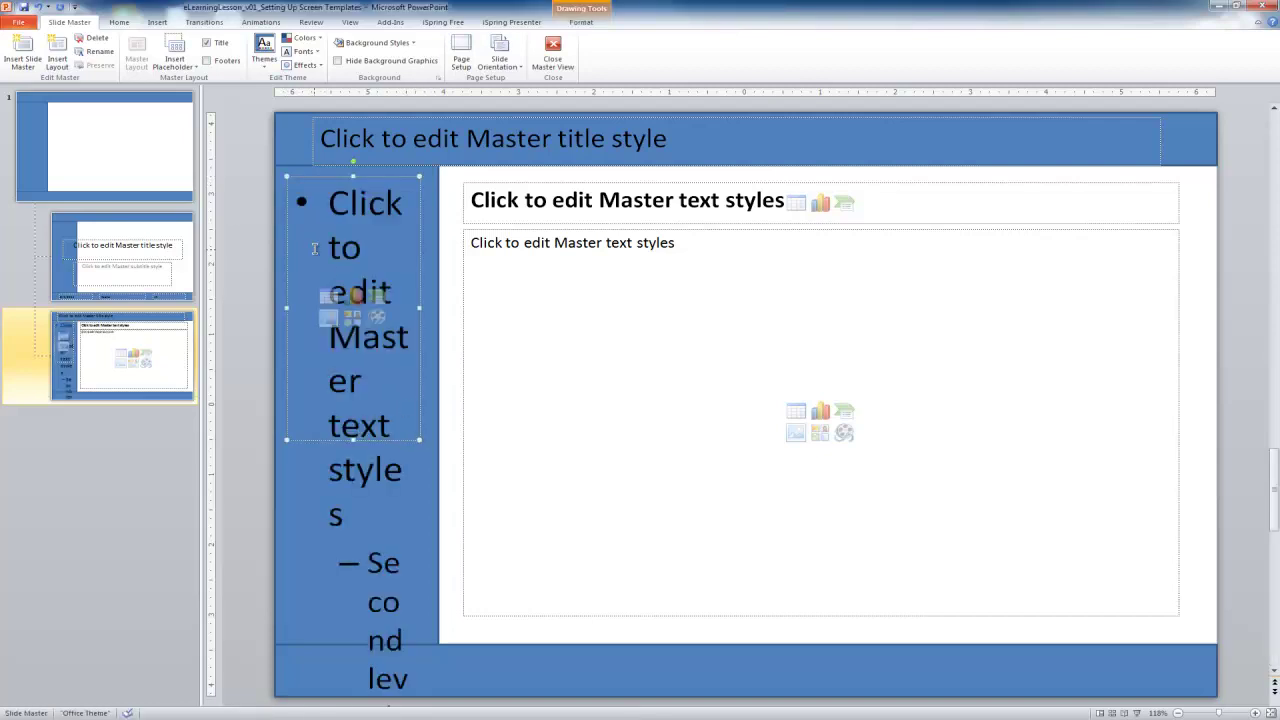
# Step: Remove its bullet and delete the second-to-fifth level sample lines
pyautogui.click(118, 22)
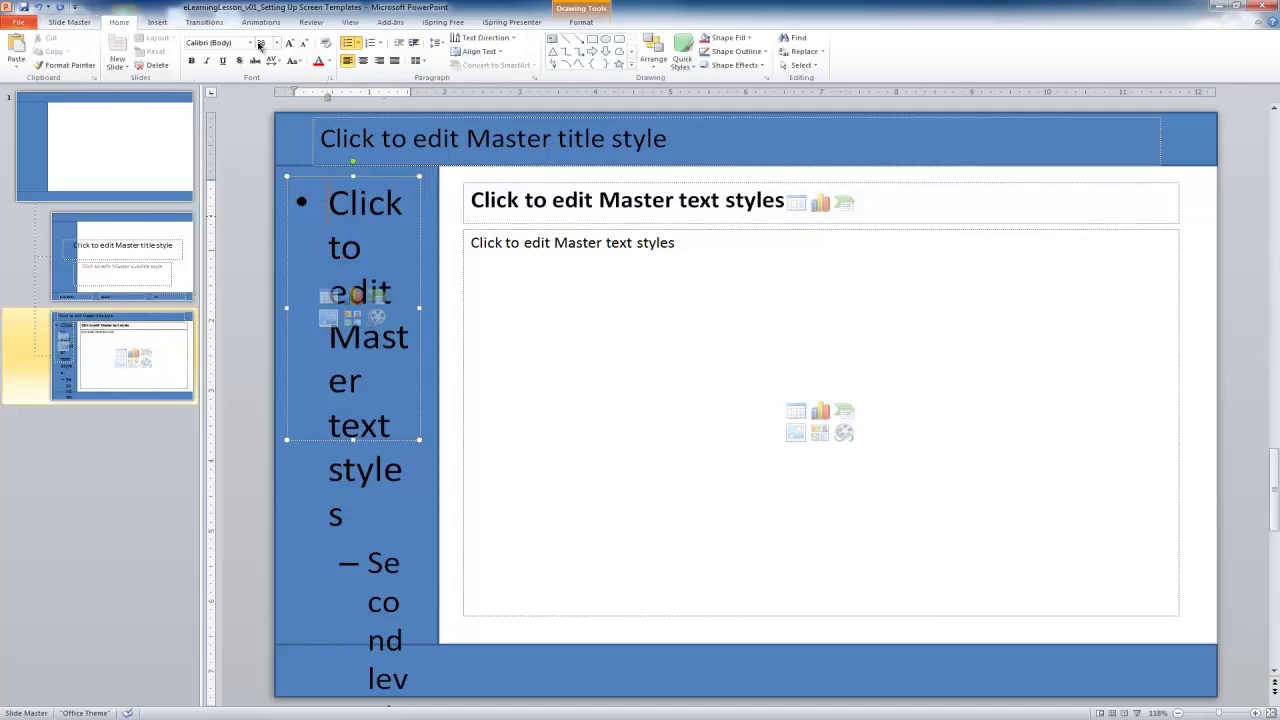
pyautogui.click(347, 43)
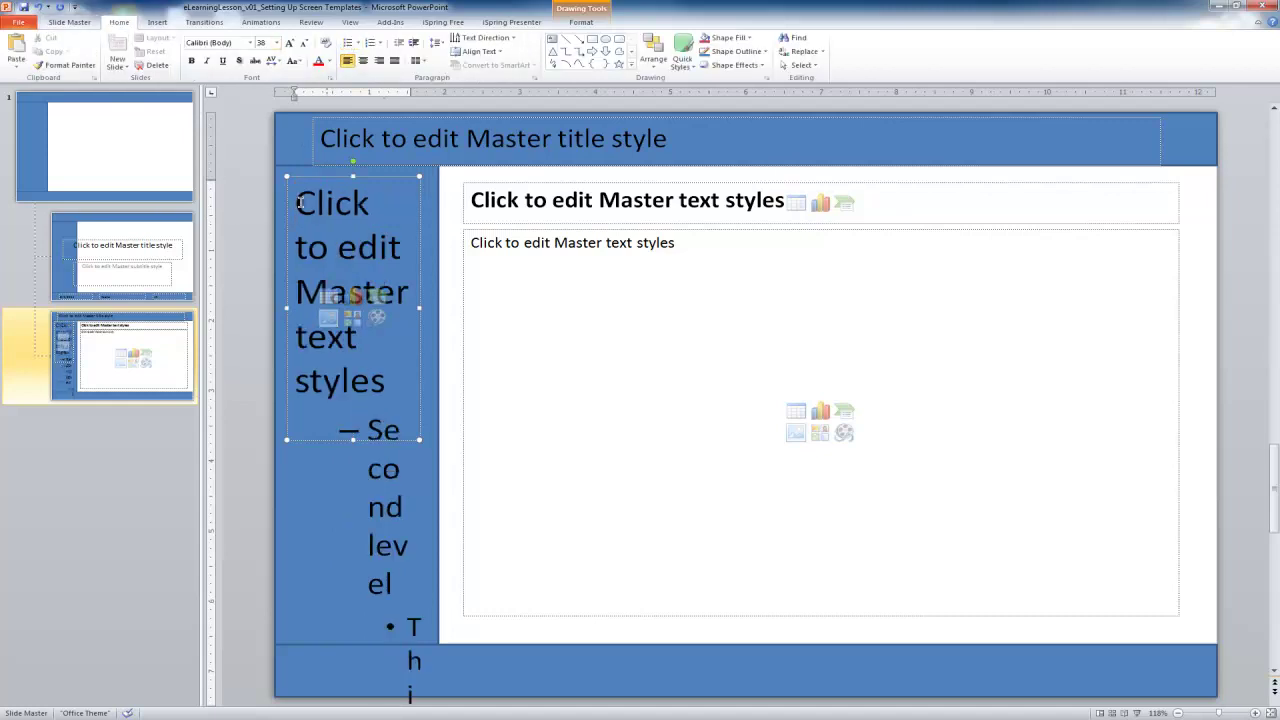
pyautogui.moveTo(345, 430); pyautogui.dragTo(461, 709)
pyautogui.press('Delete')
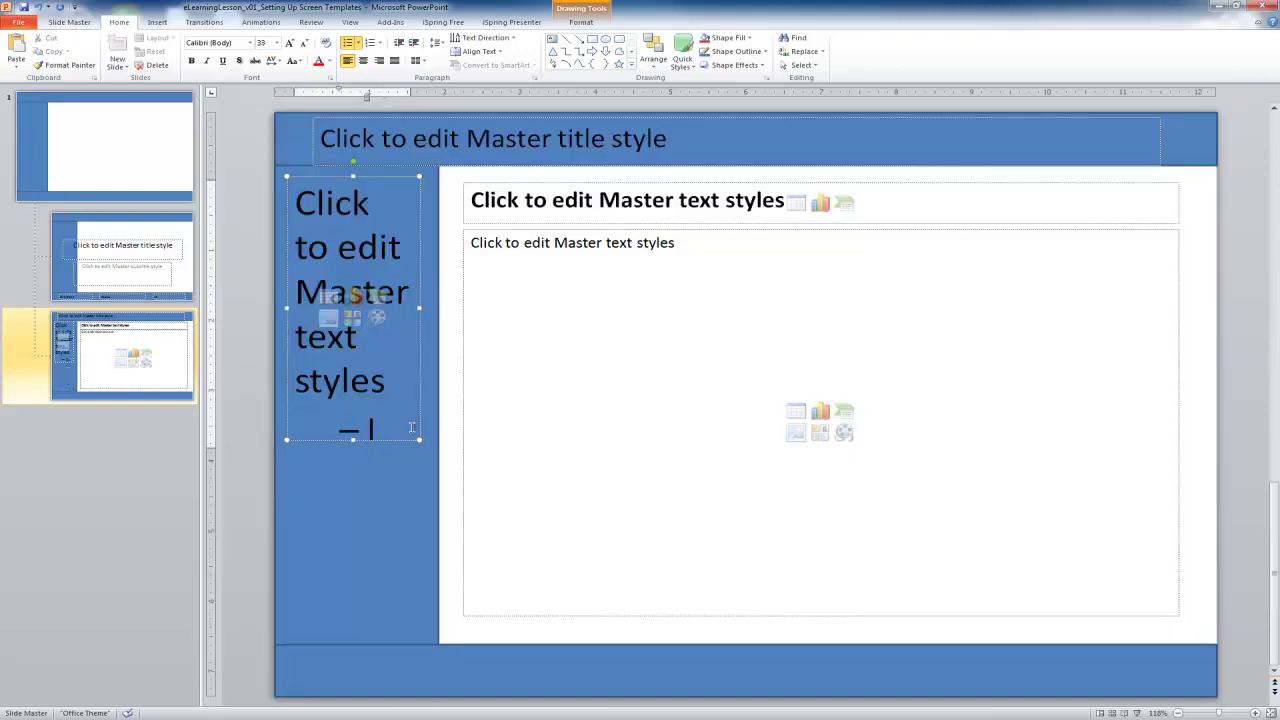
pyautogui.press('BackSpace')
pyautogui.press('BackSpace')
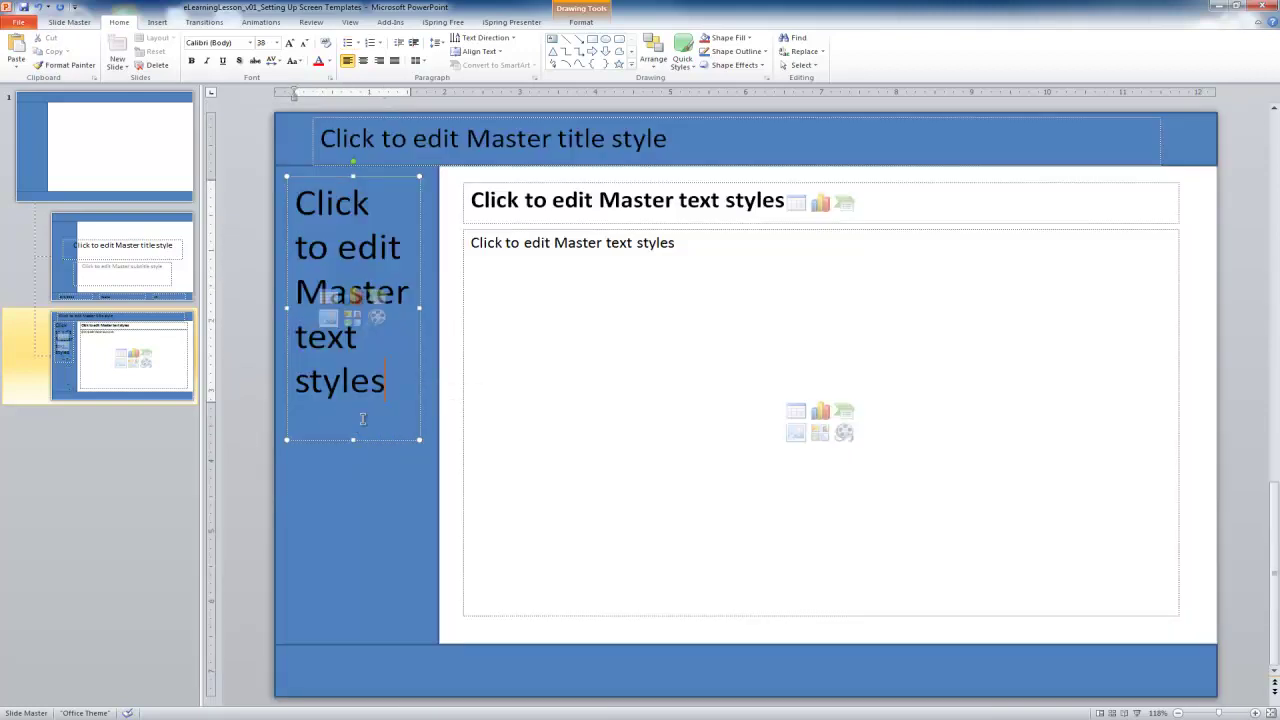
# Step: Set the sidebar placeholder text to 16 pt and stretch it down toward the footer
pyautogui.click(386, 177)
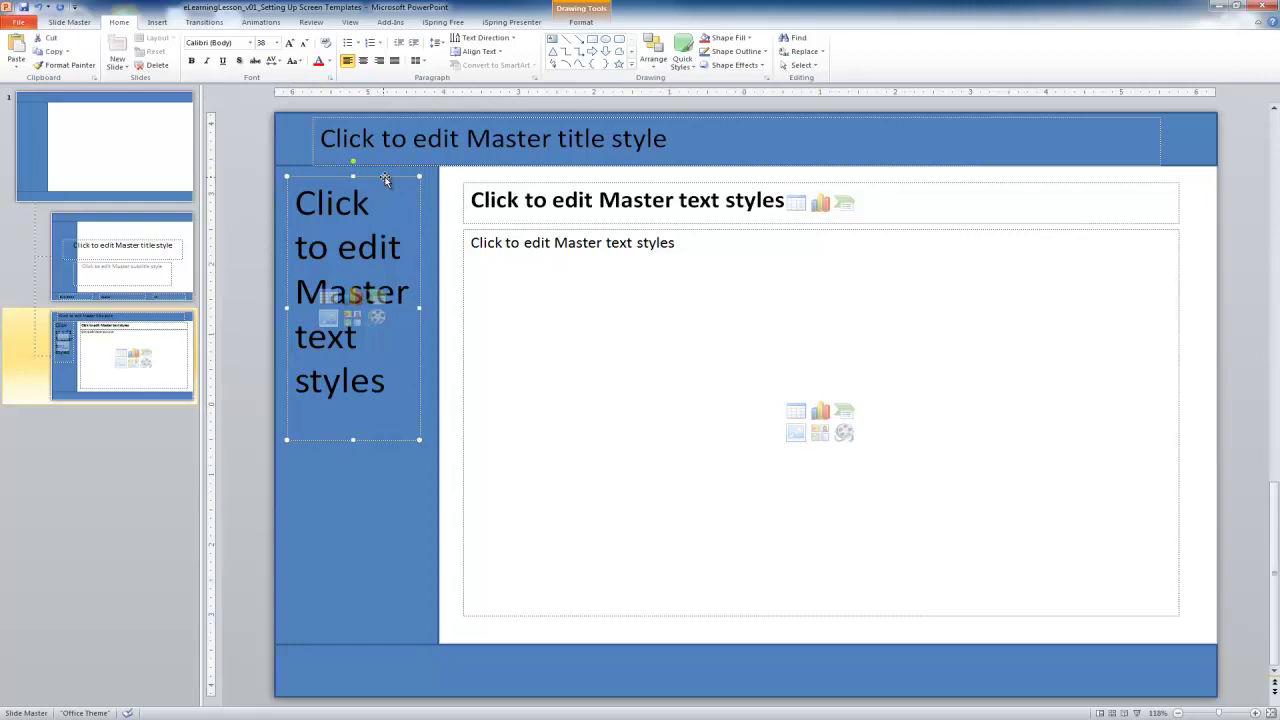
pyautogui.click(276, 43)
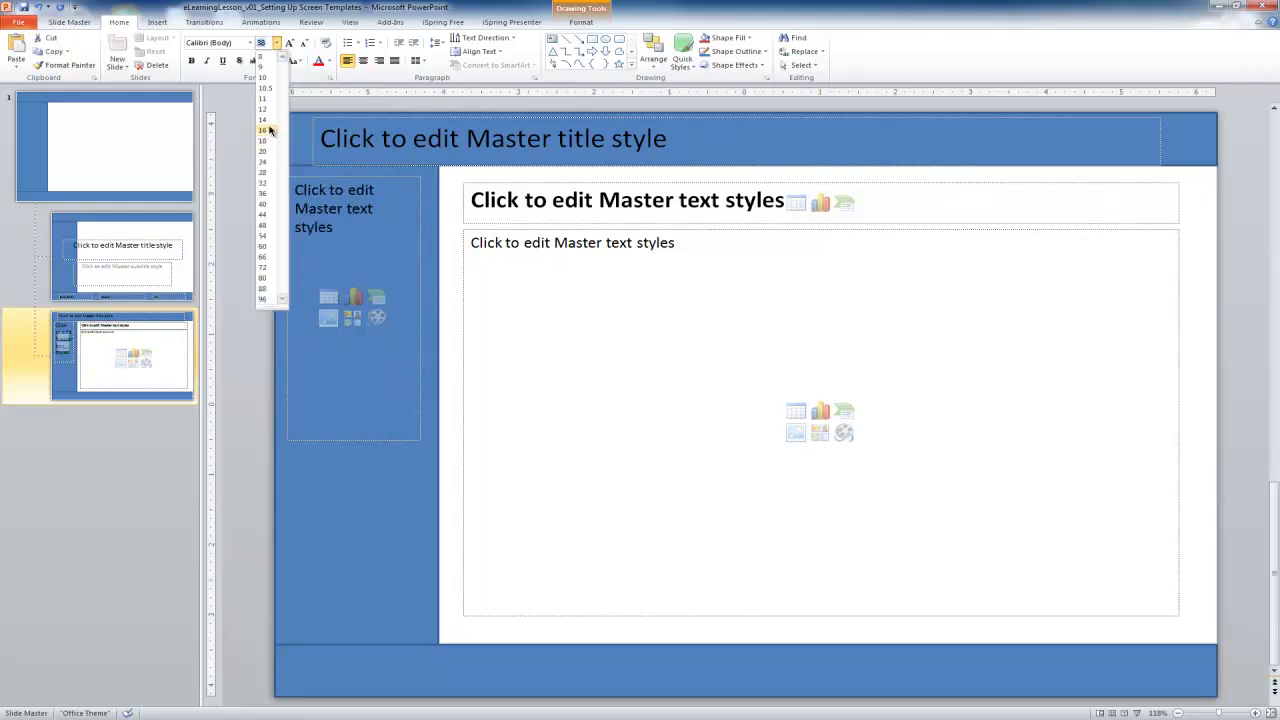
pyautogui.click(266, 129)
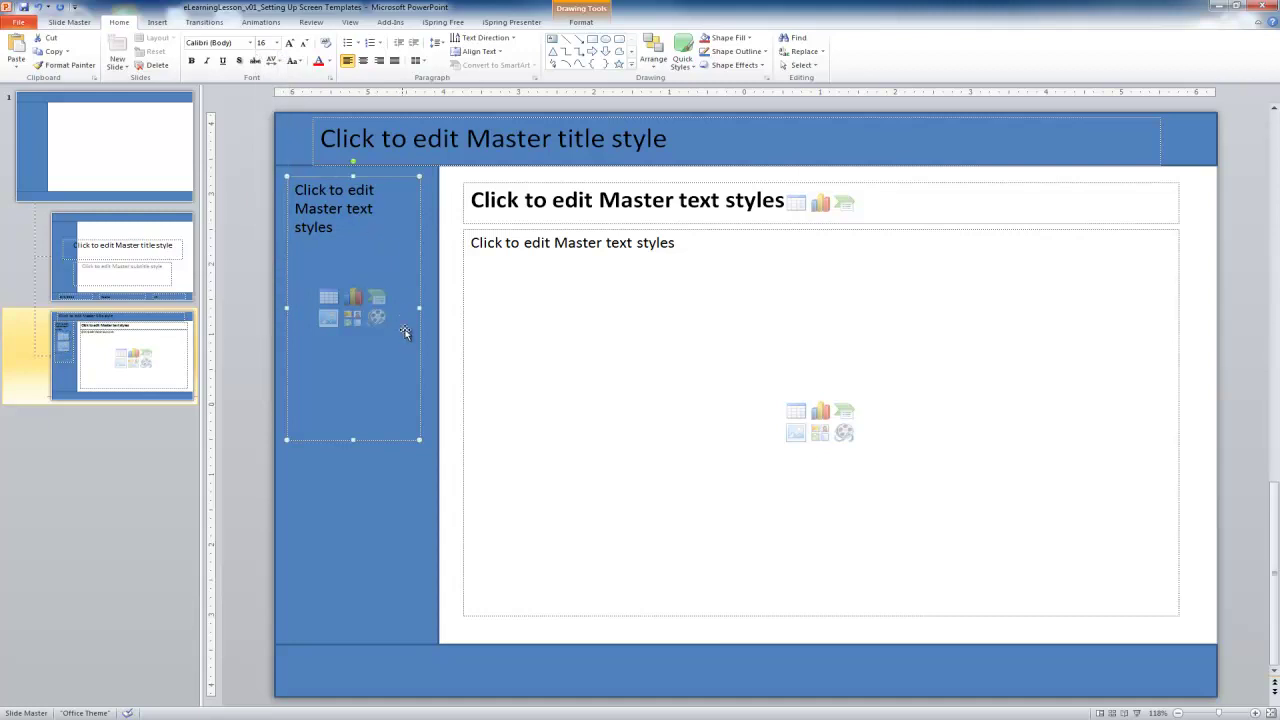
pyautogui.moveTo(352, 442); pyautogui.dragTo(349, 632)
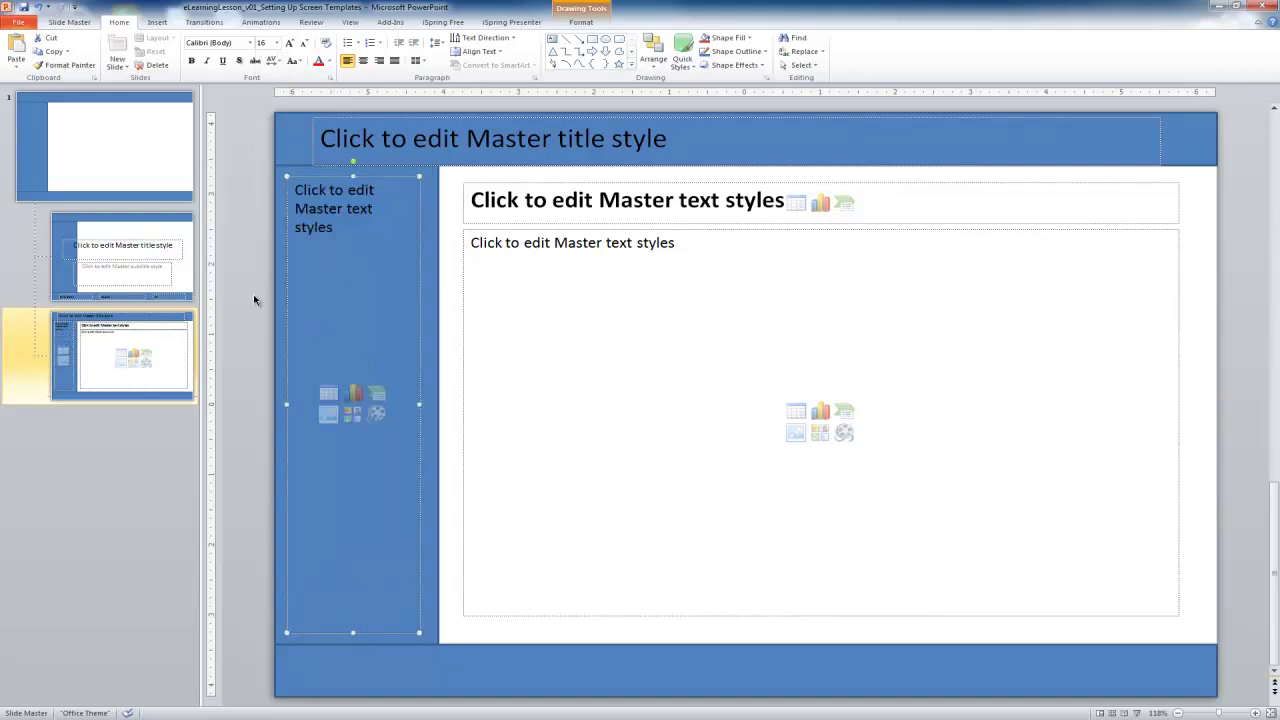
pyautogui.click(106, 358)
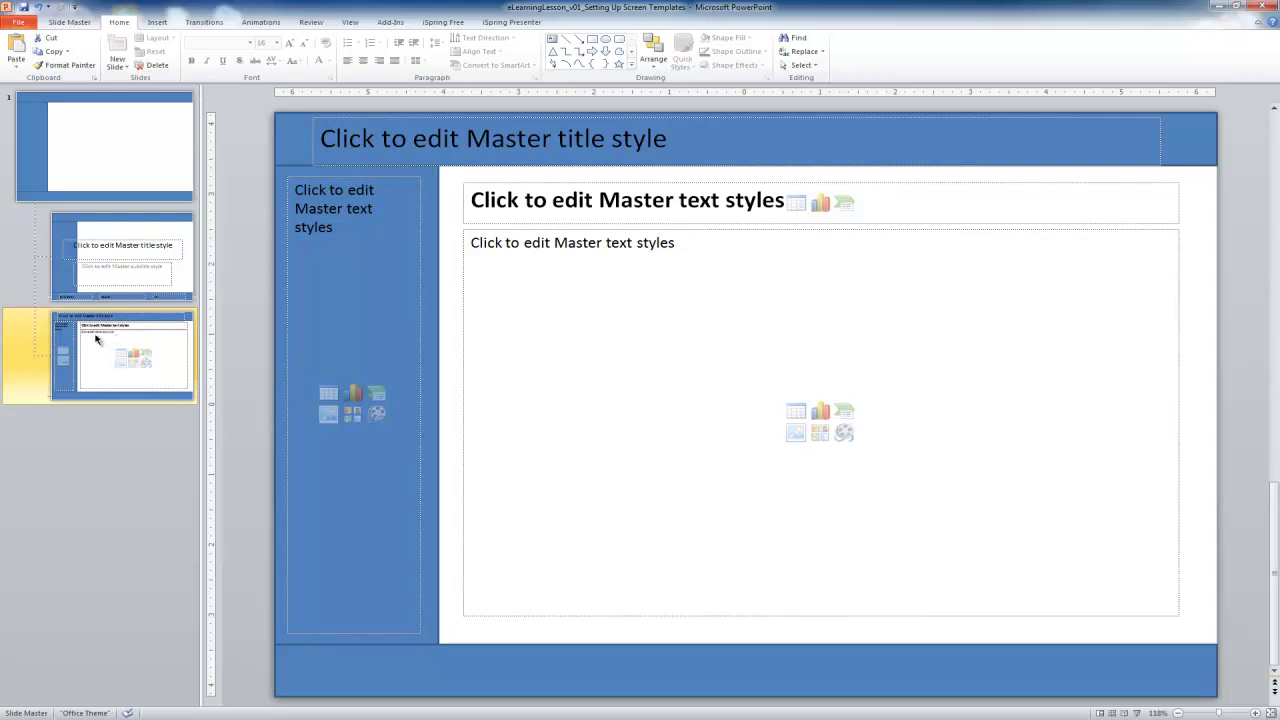
# Step: Duplicate the Title and Content layout and open the copy for editing
pyautogui.rightClick(97, 340)
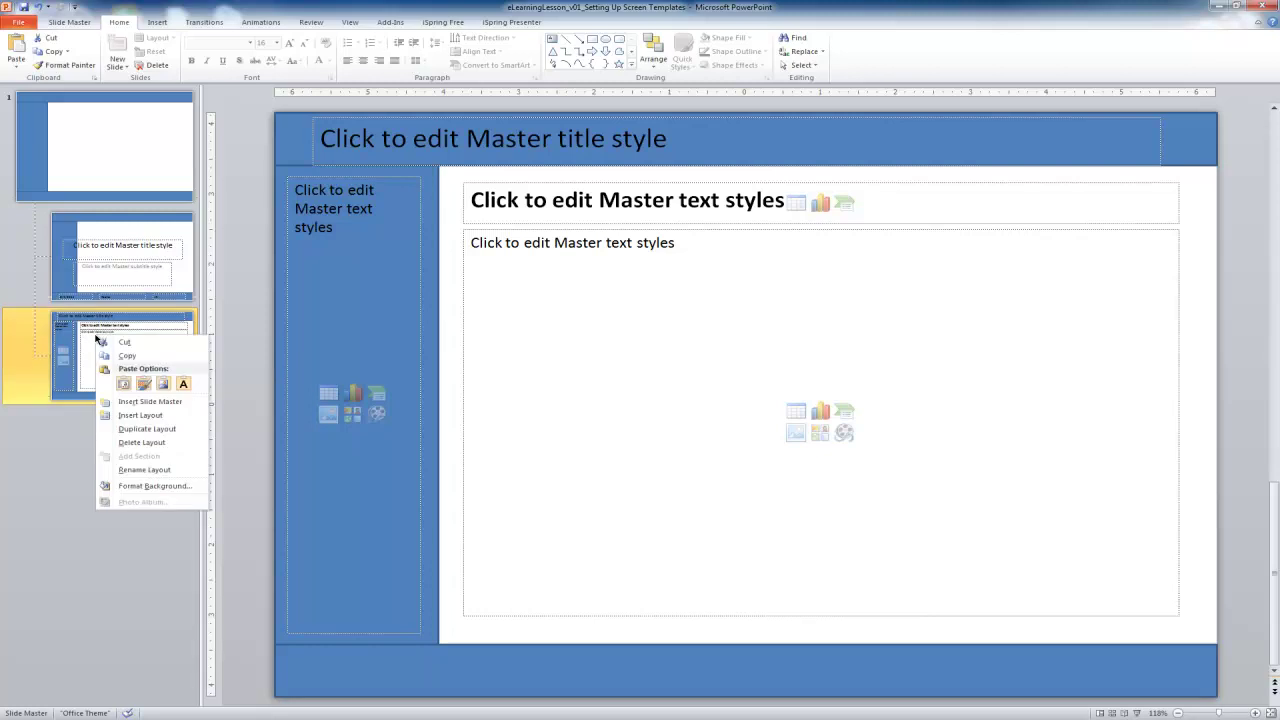
pyautogui.click(147, 429)
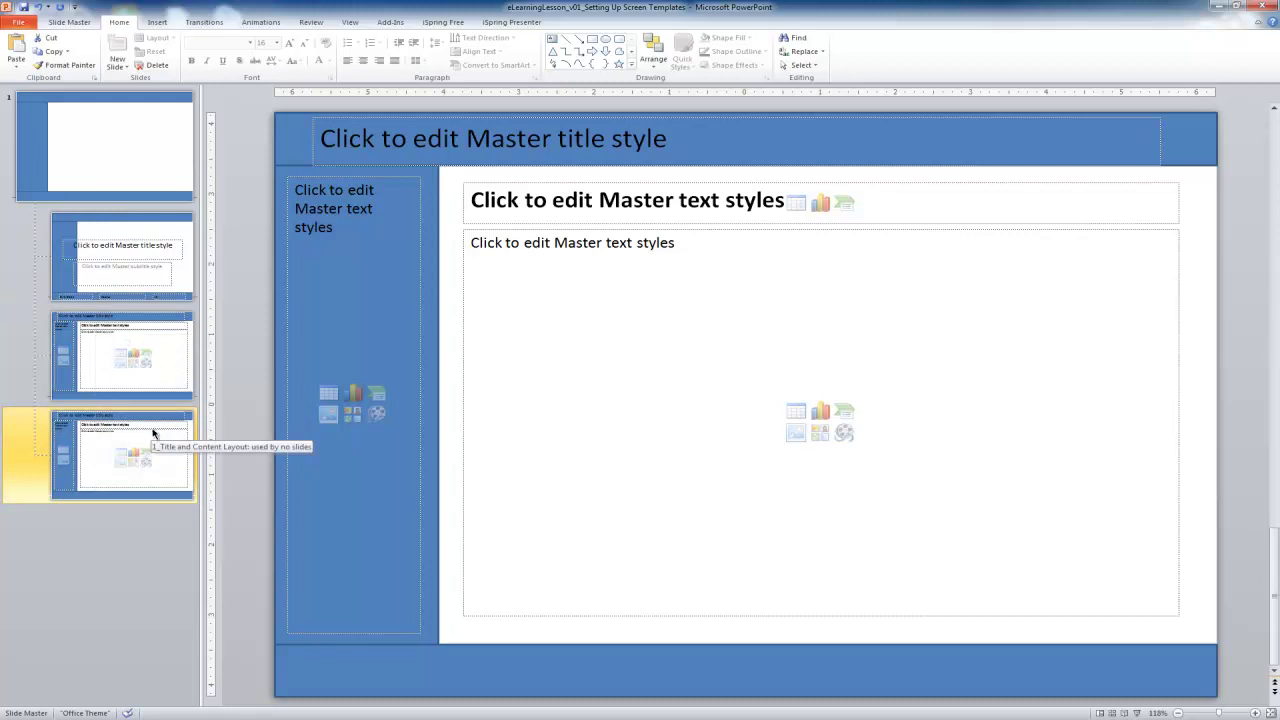
pyautogui.click(152, 439)
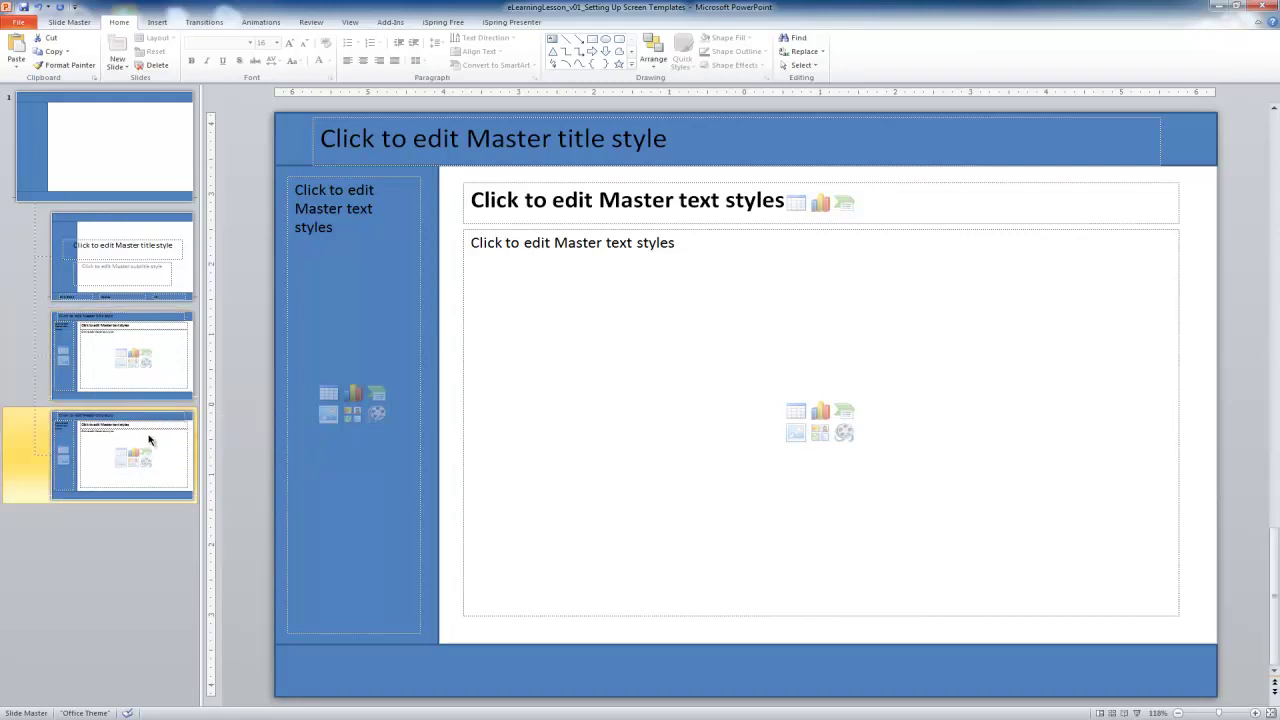
# Step: Narrow the content placeholder to the left half and paste a copy into the right half
pyautogui.click(1178, 386)
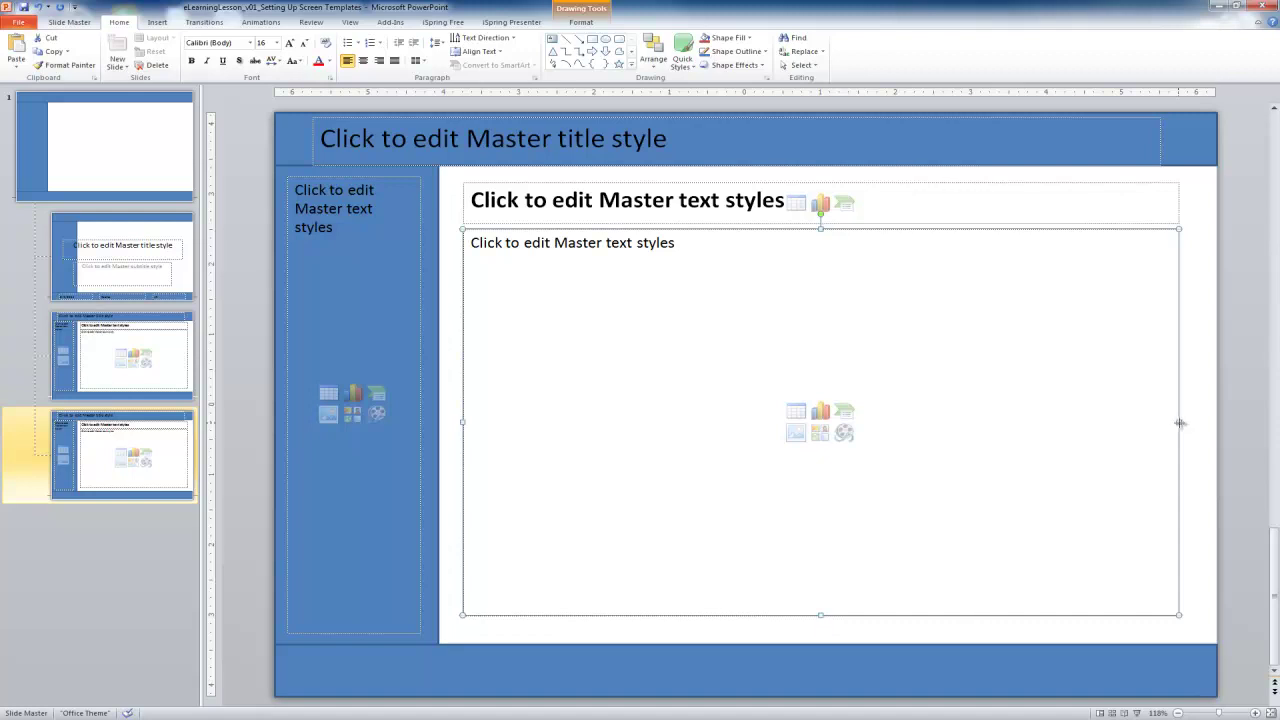
pyautogui.moveTo(1180, 423); pyautogui.dragTo(805, 395)
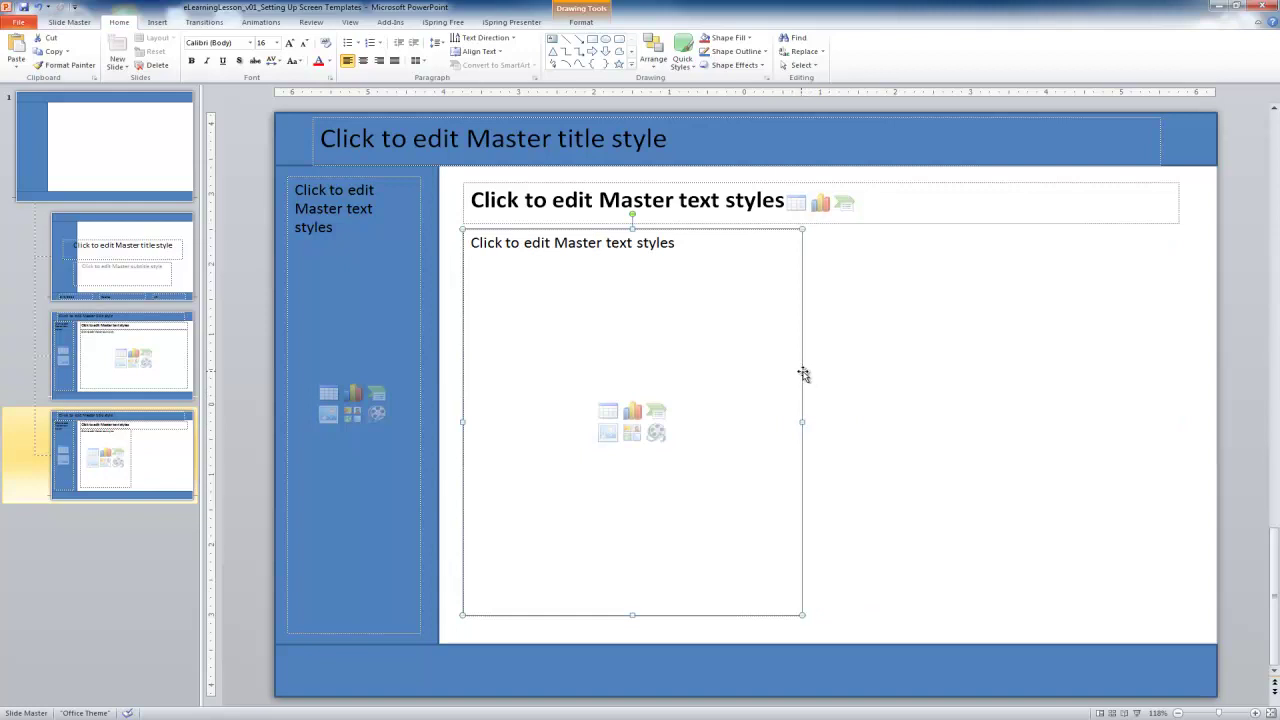
pyautogui.click(873, 374)
pyautogui.hotkey('ctrl', 'v')
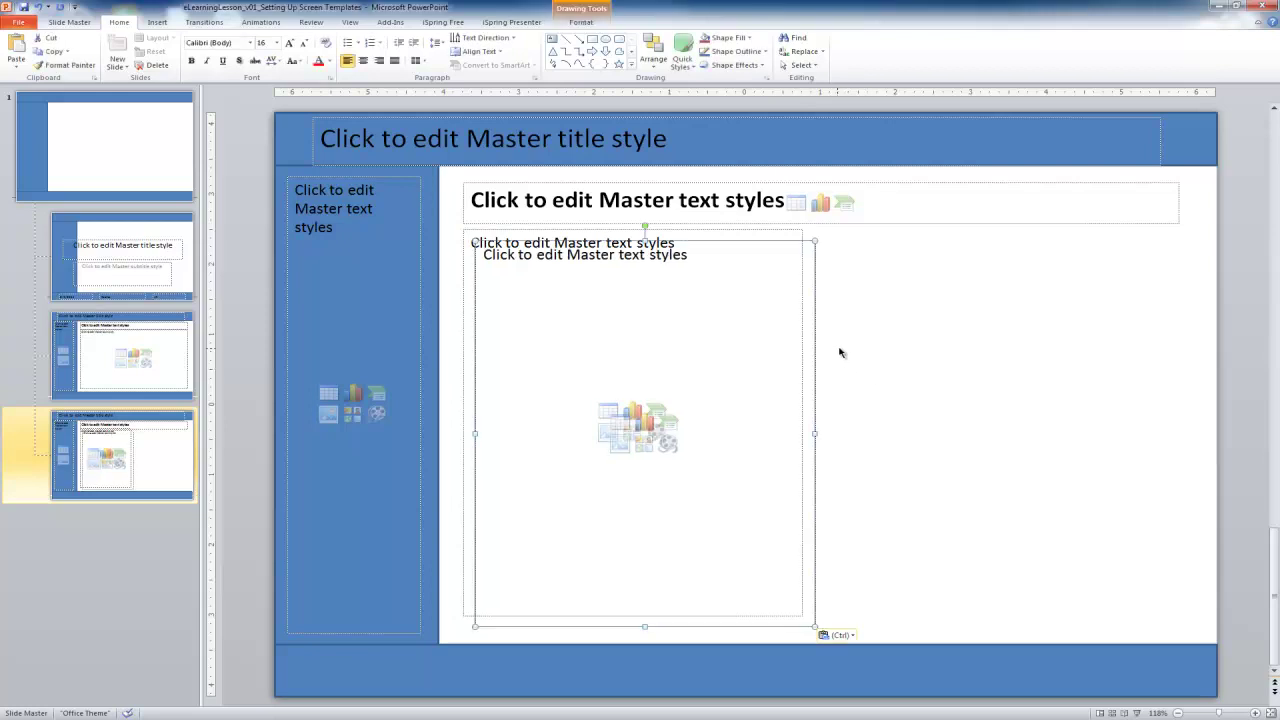
pyautogui.moveTo(817, 342); pyautogui.dragTo(1163, 329)
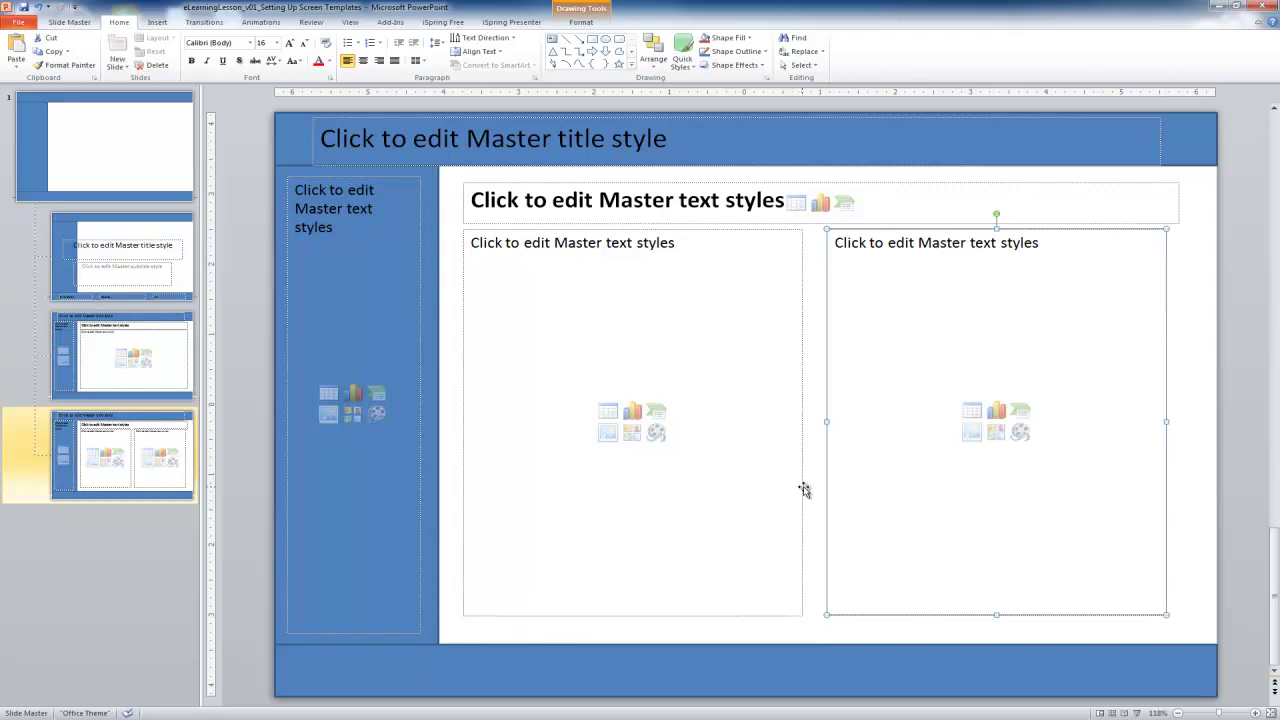
# Step: Align the left and right column placeholders along their top edges
pyautogui.click(768, 450)
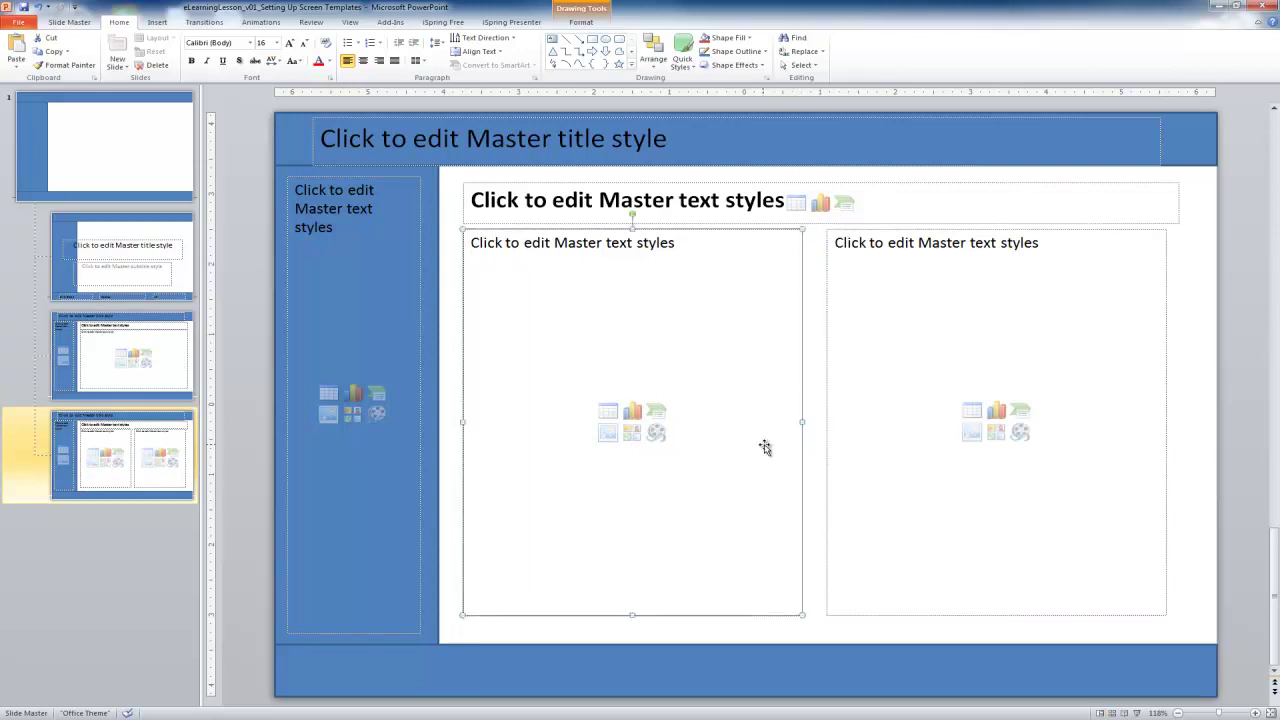
pyautogui.keyDown('shift'); pyautogui.click(857, 231); pyautogui.keyUp('shift')
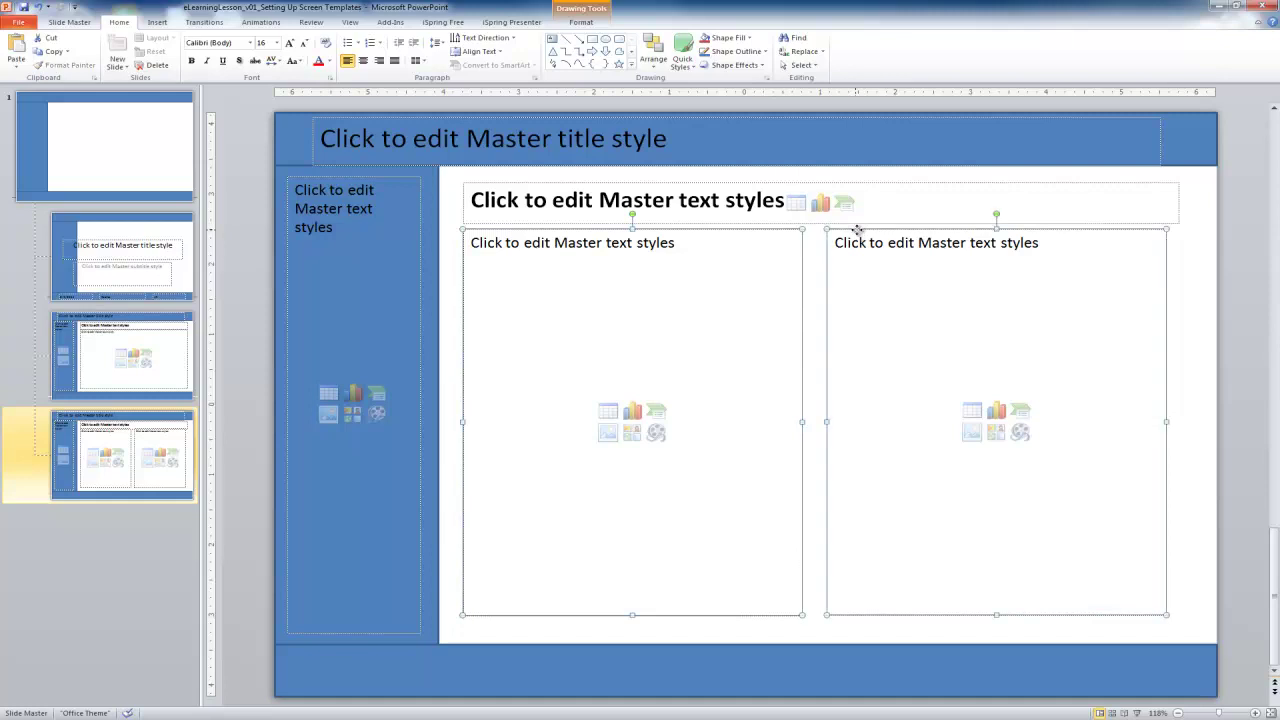
pyautogui.click(653, 50)
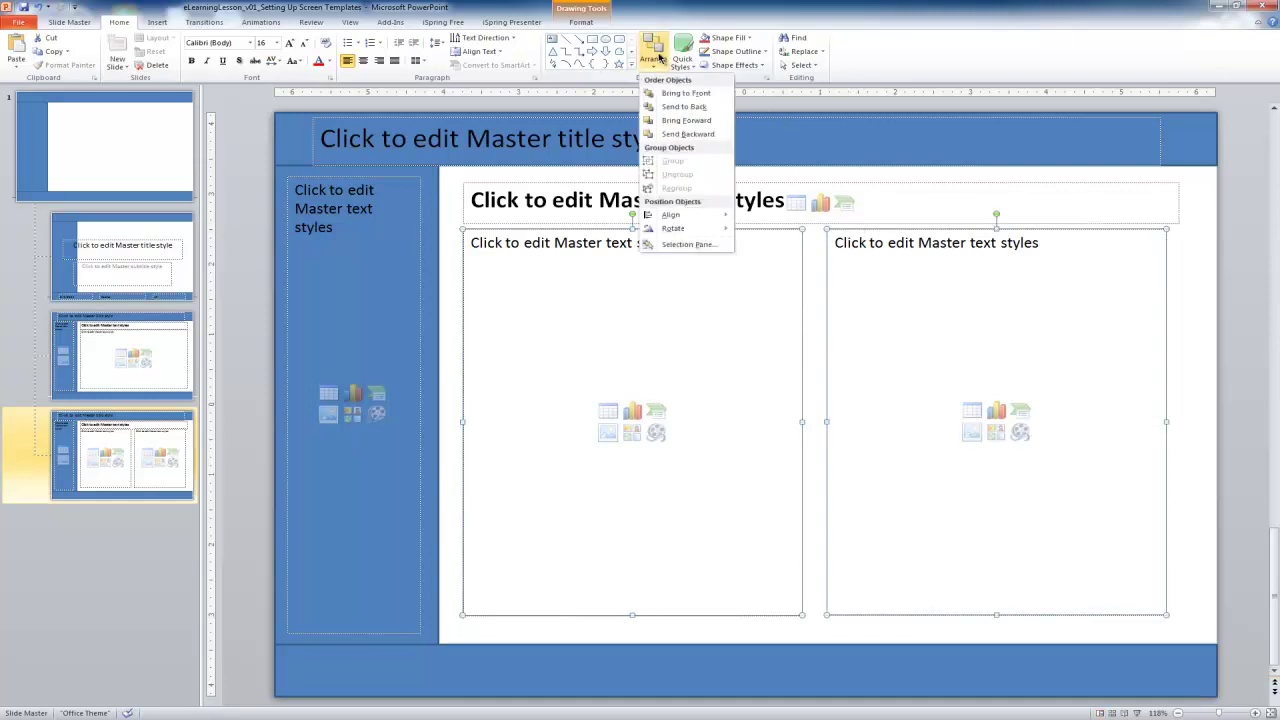
pyautogui.moveTo(694, 214)
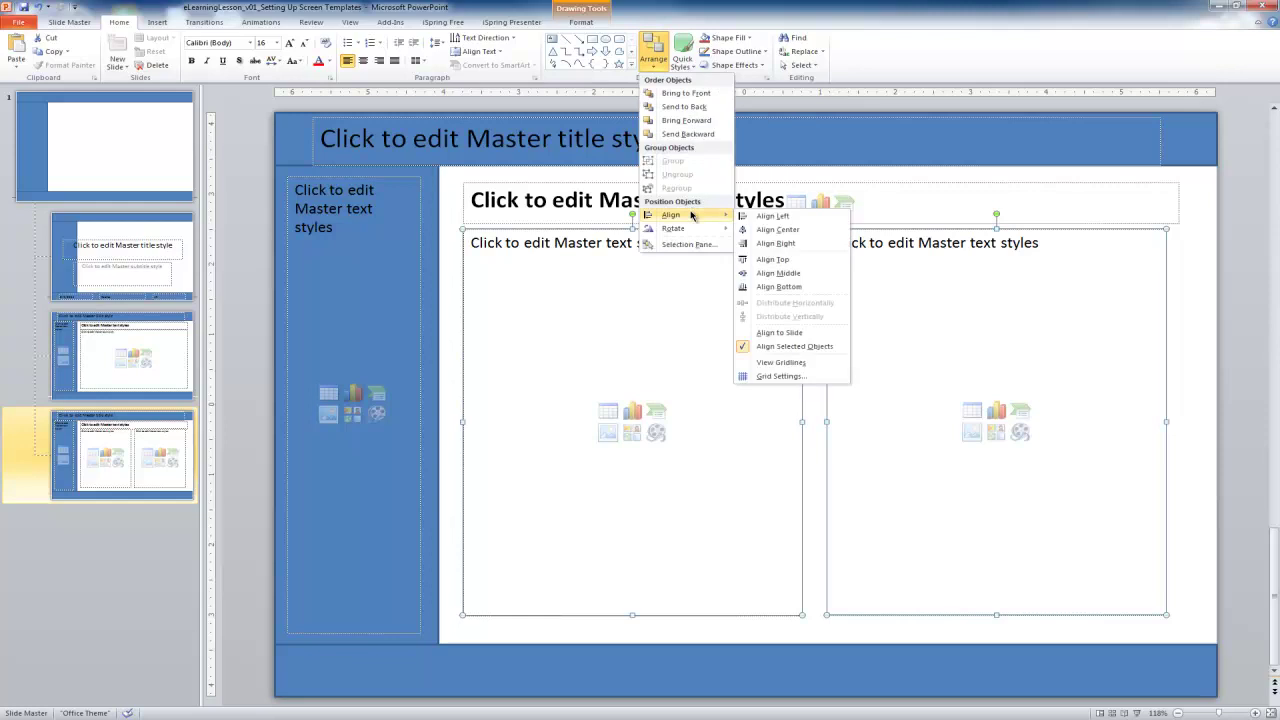
pyautogui.click(772, 259)
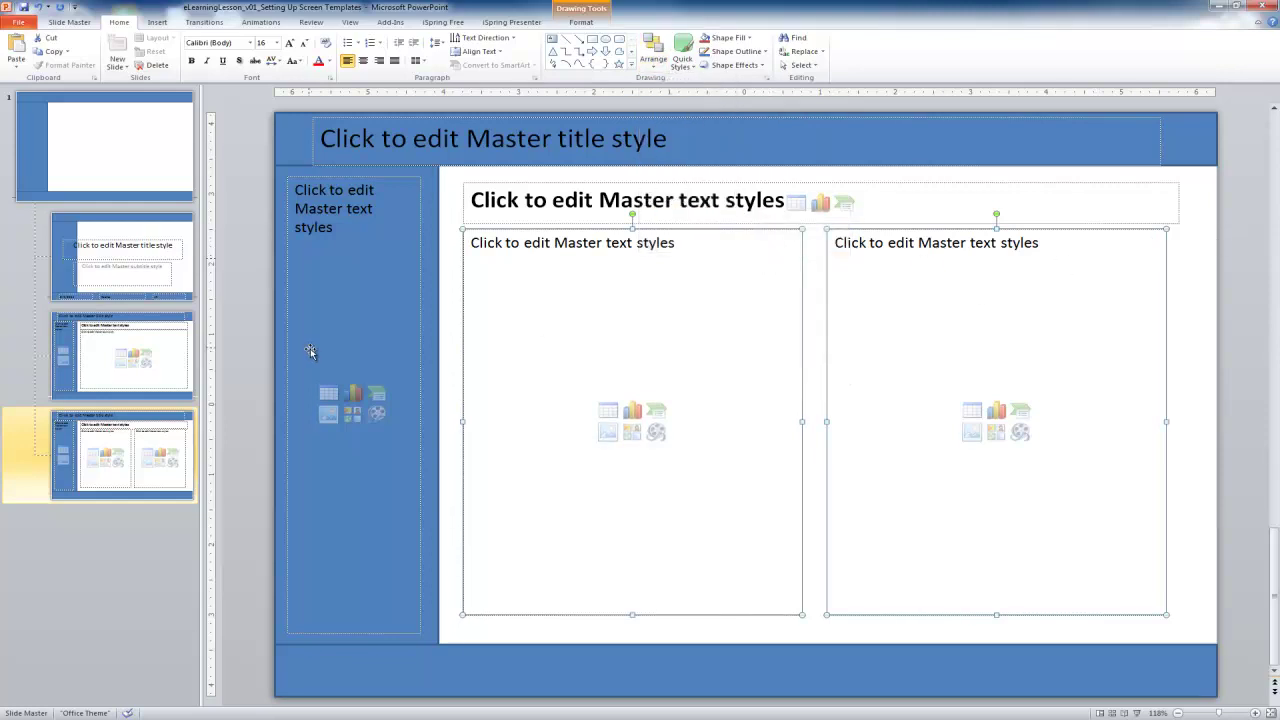
# Step: Compare the two-column layout with the original Title and Content layout, ending on the original
pyautogui.click(142, 333)
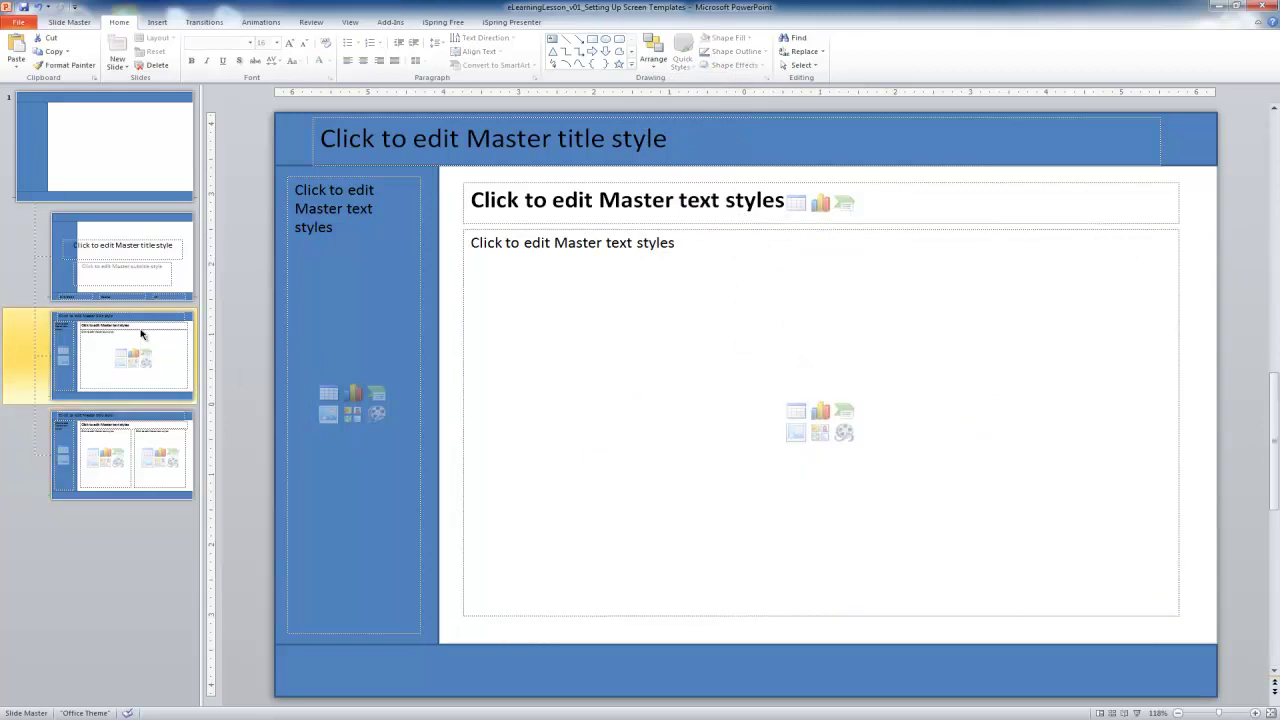
pyautogui.click(148, 428)
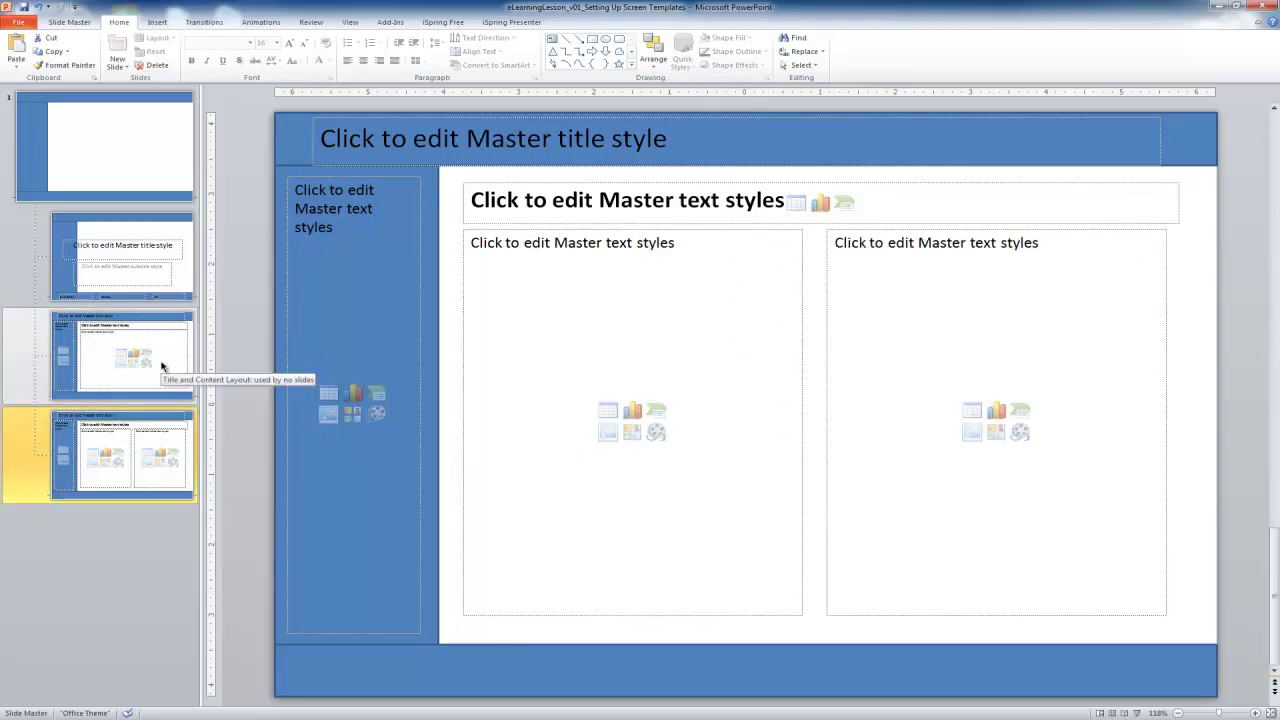
pyautogui.click(163, 366)
pyautogui.click(163, 428)
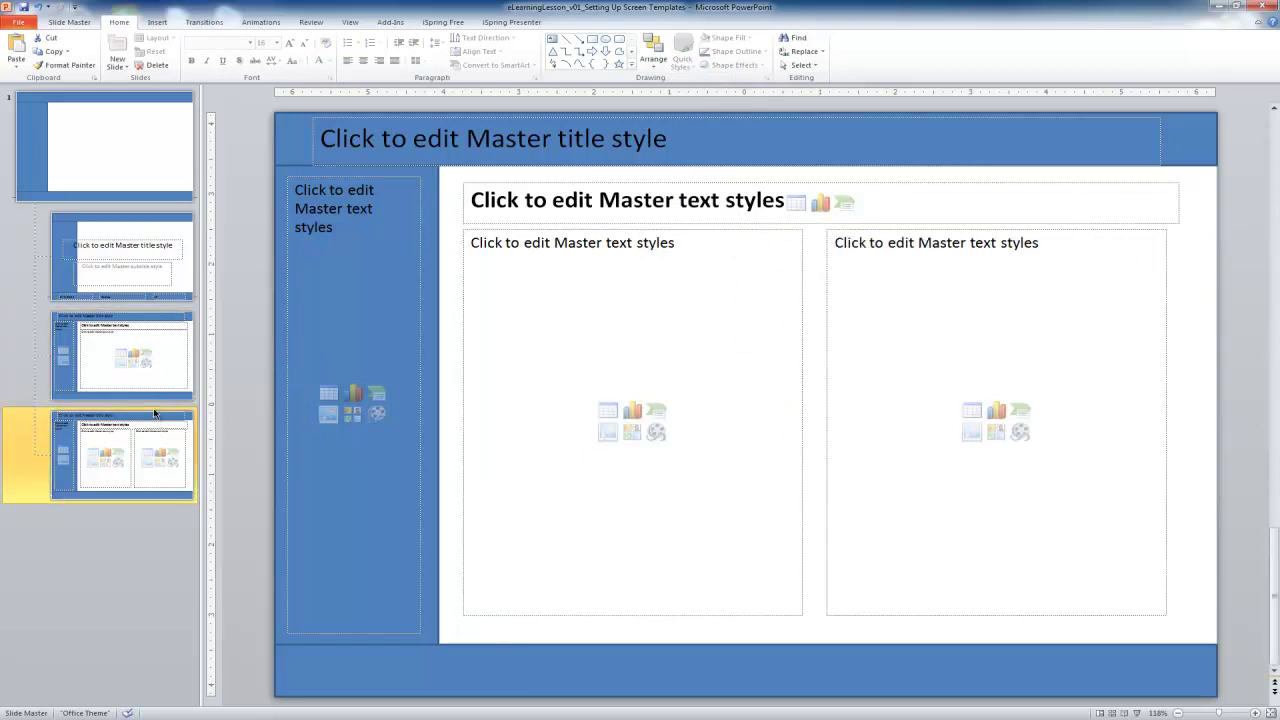
pyautogui.click(165, 380)
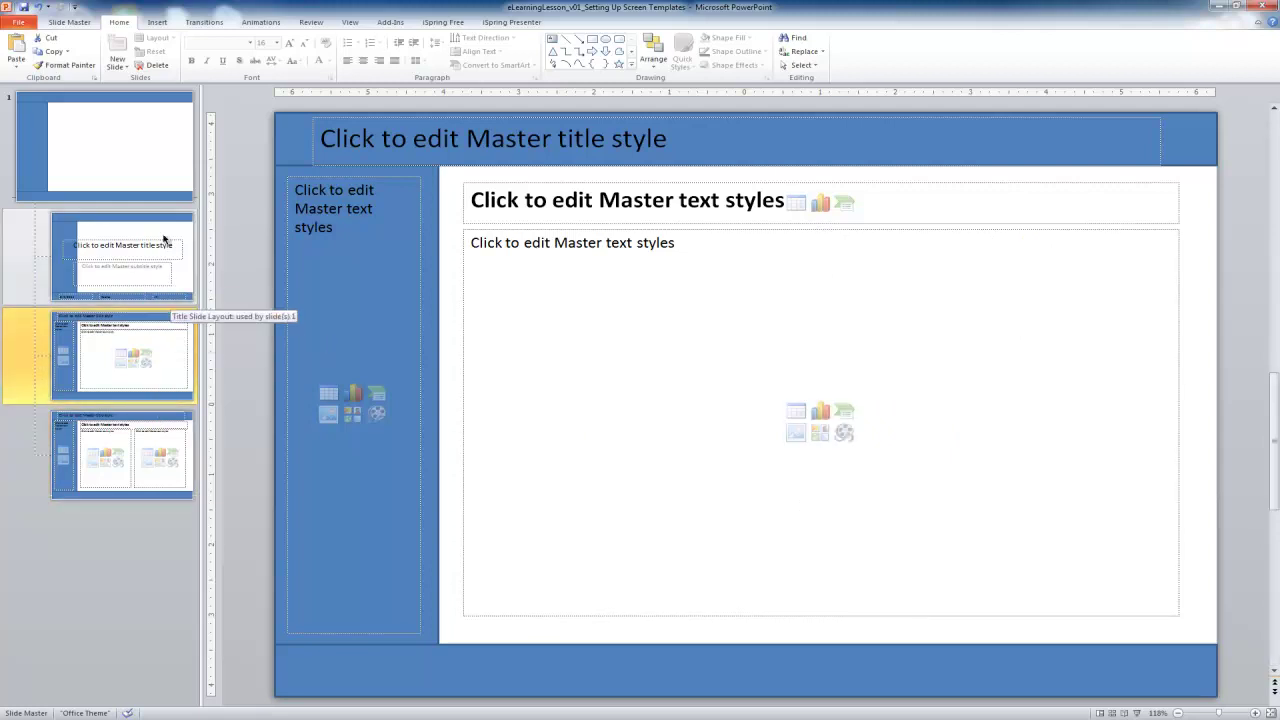
pyautogui.click(156, 159)
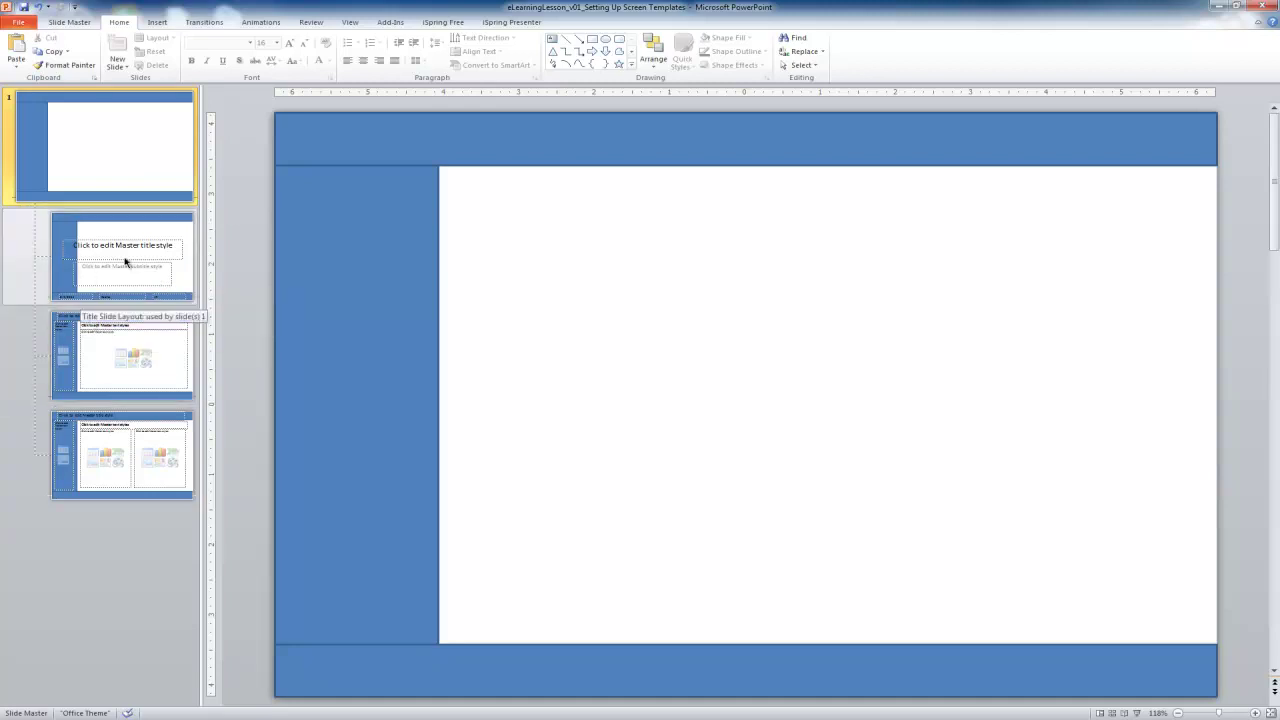
pyautogui.click(110, 362)
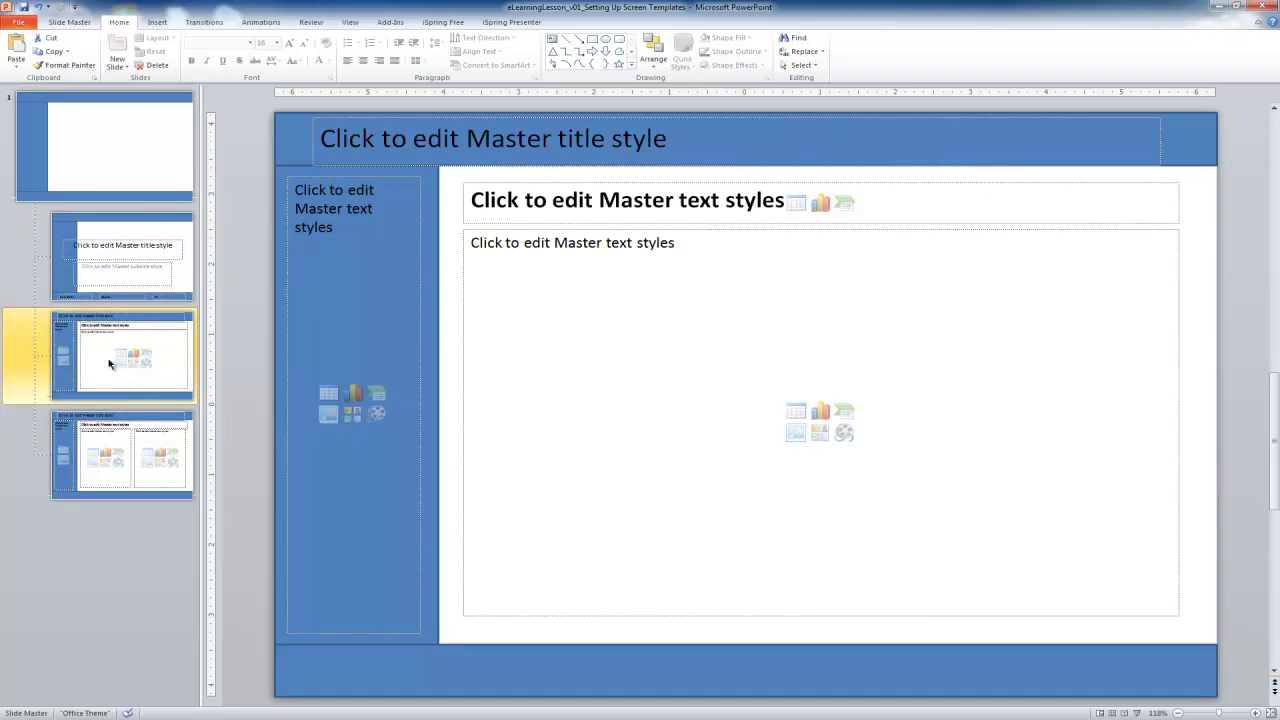
pyautogui.click(104, 458)
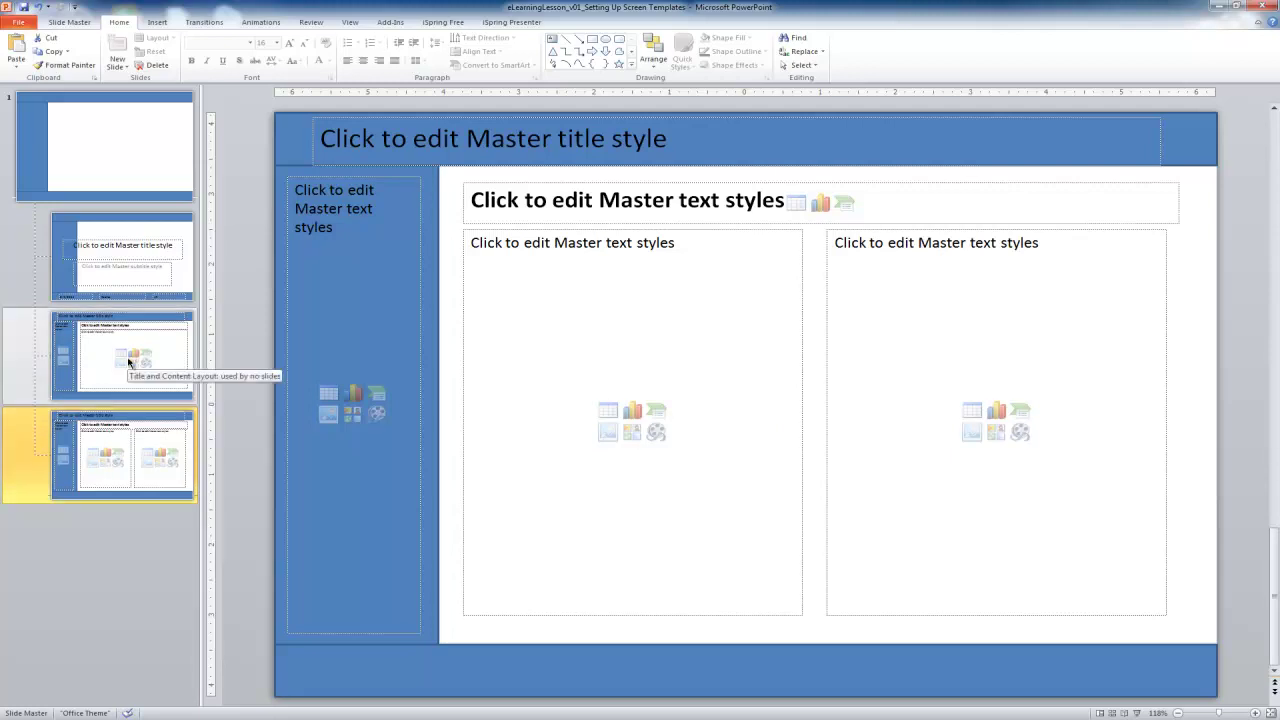
pyautogui.click(122, 399)
pyautogui.click(115, 439)
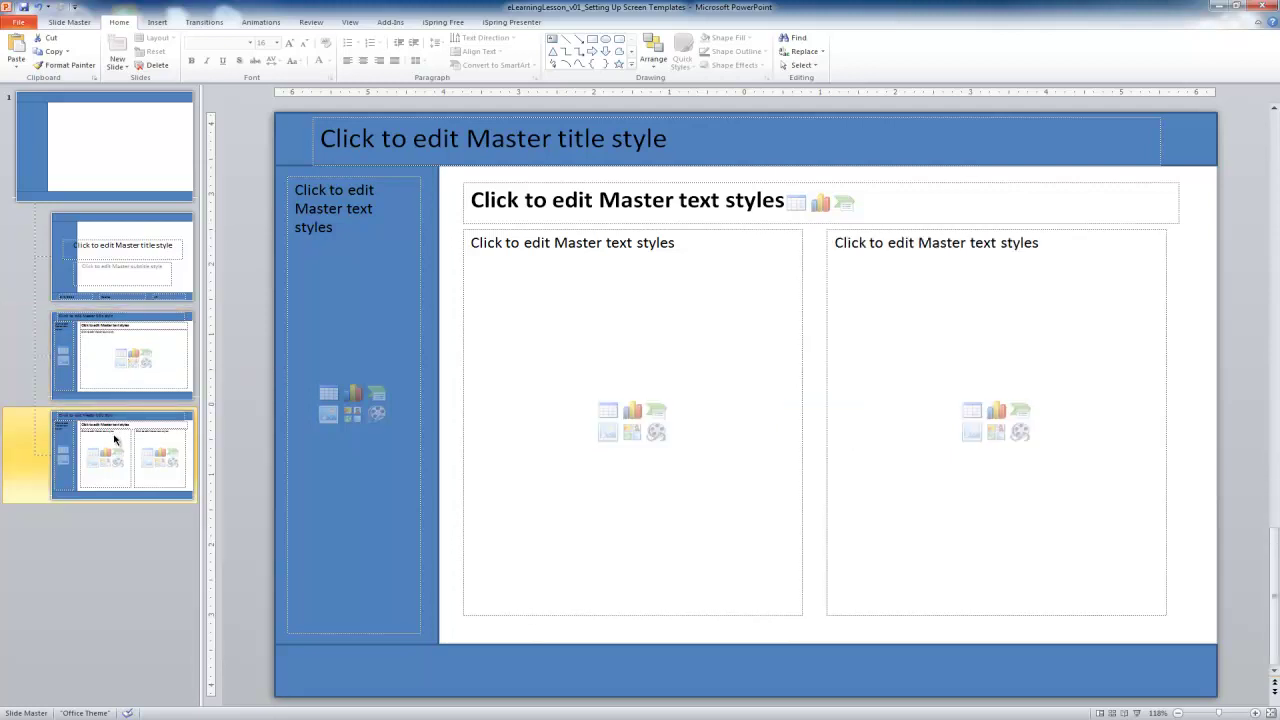
pyautogui.click(135, 368)
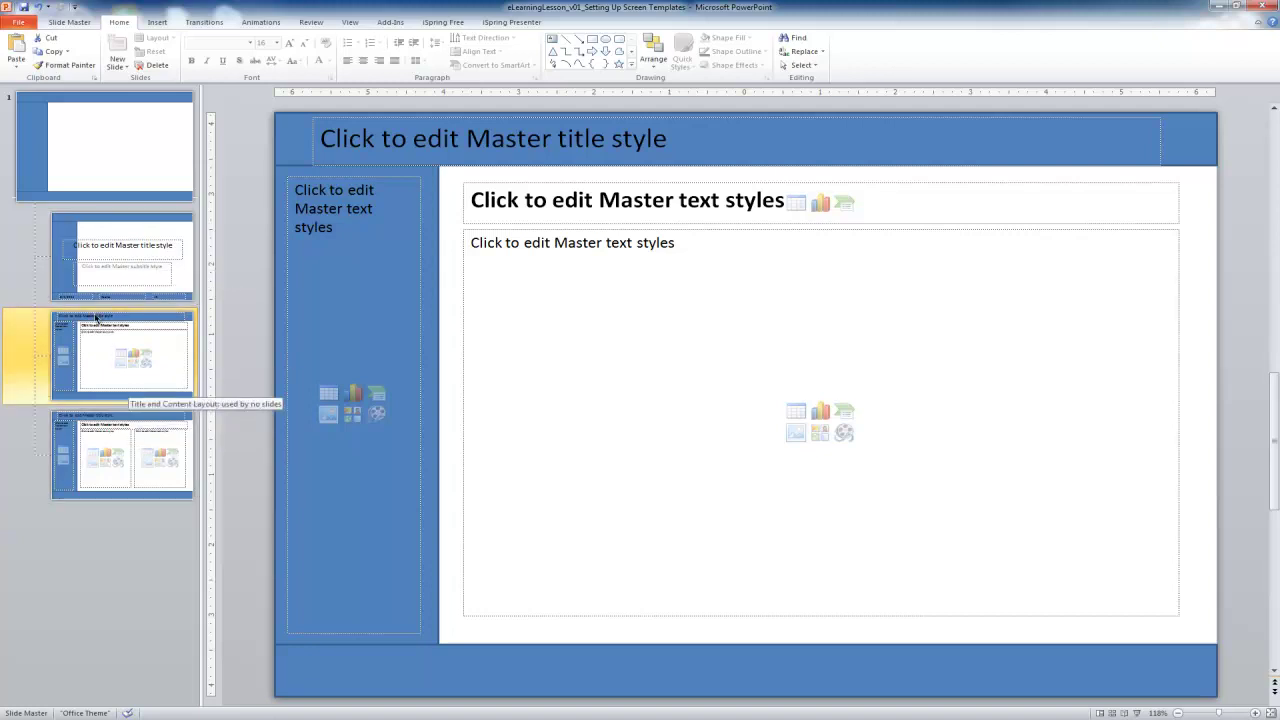
# Step: Save the eLearningLesson_v01_Setting Up Screen Templates presentation from the Quick Access Toolbar
pyautogui.click(23, 7)
pyautogui.click(23, 7)
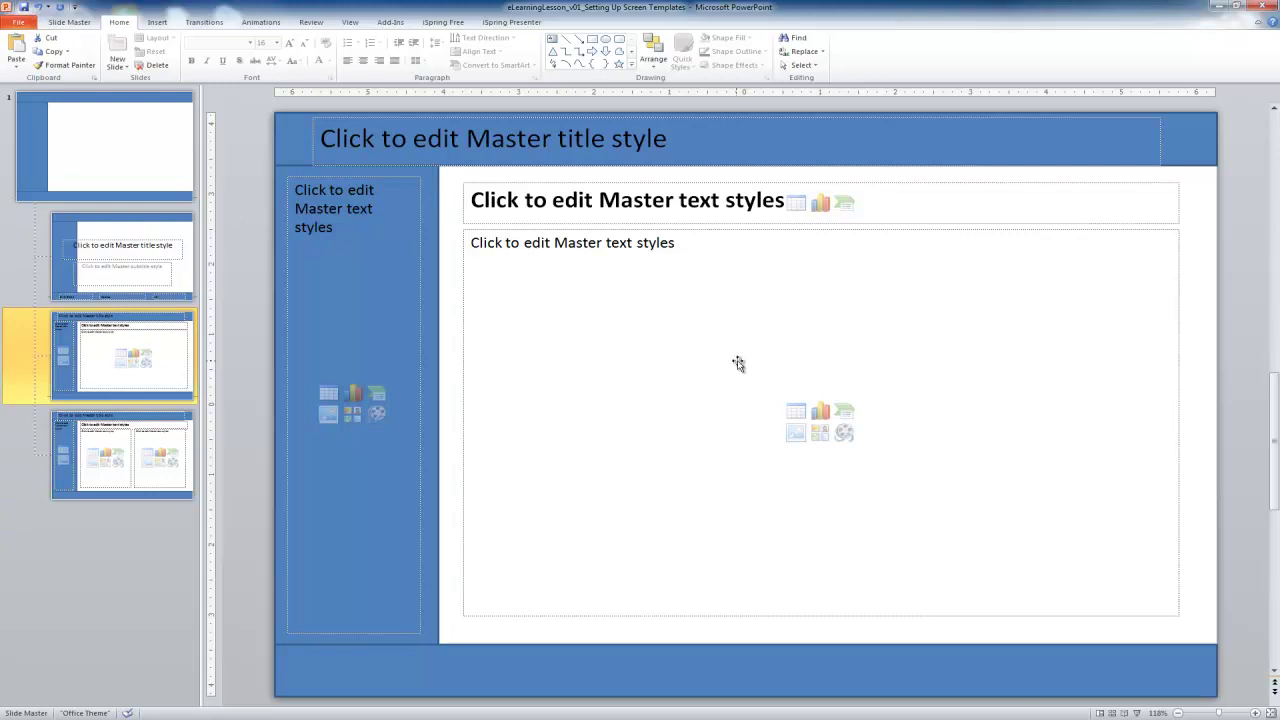